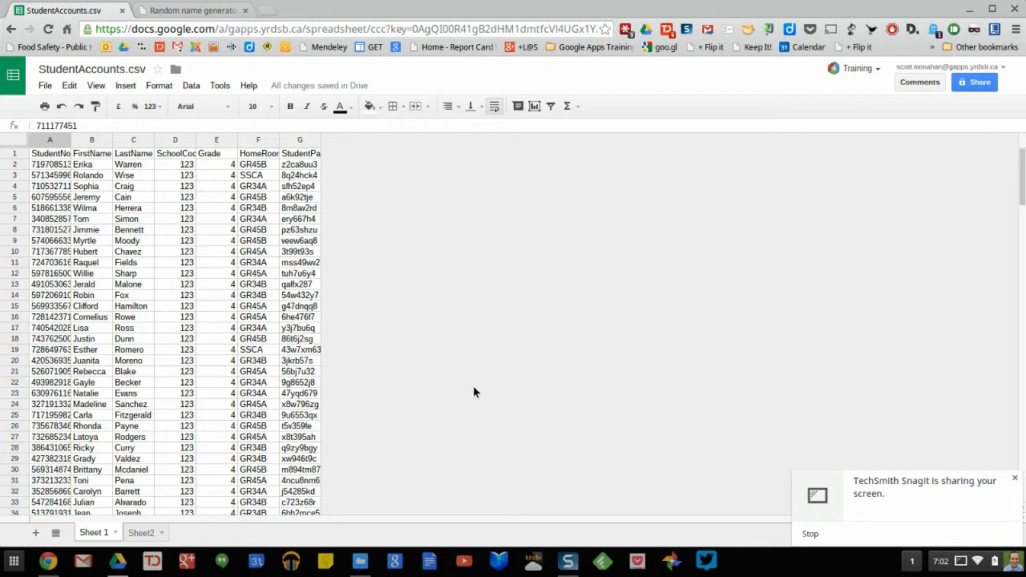
Step: Fit the StudentNo column's width to its contents and glance at the Random Name Generator page
{"action": "double_click", "coordinate": [71, 140]}
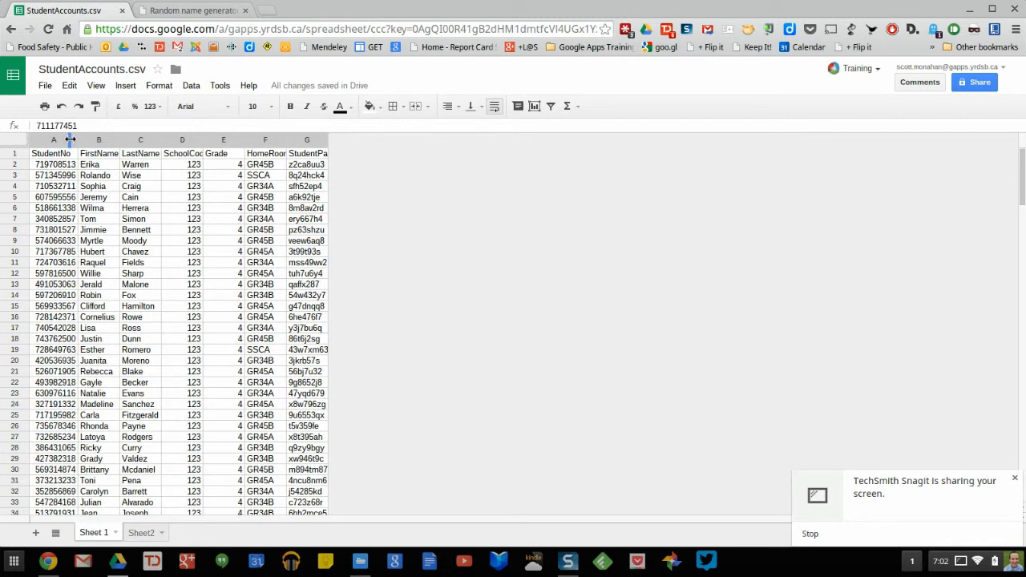
{"action": "left_click", "coordinate": [64, 166]}
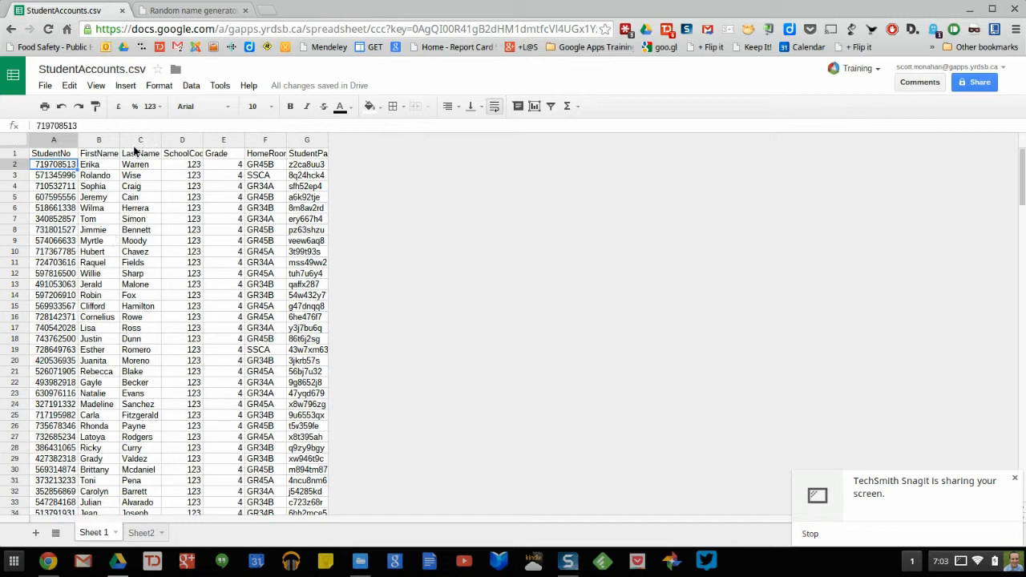
{"action": "left_click", "coordinate": [178, 11]}
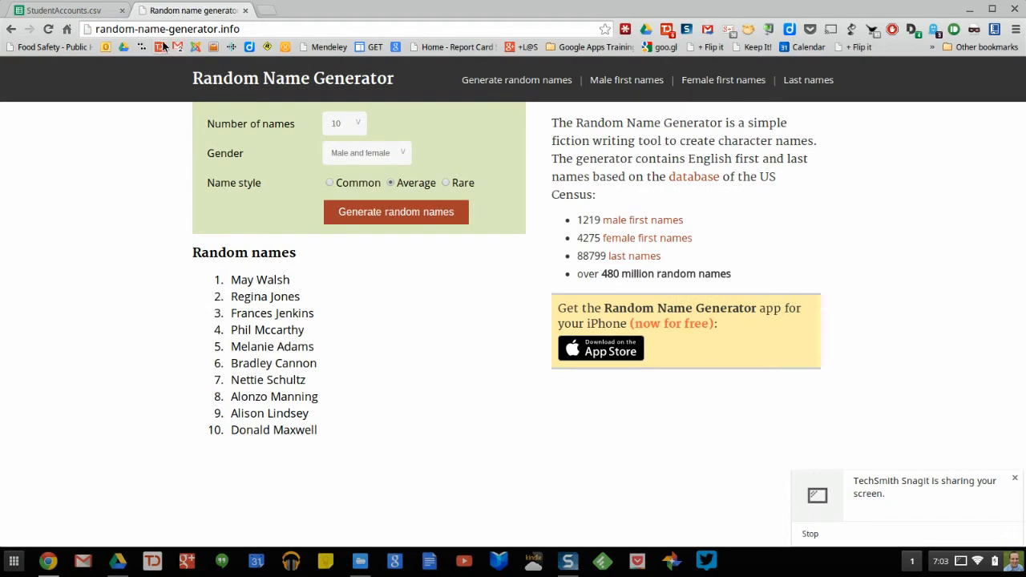
{"action": "left_click", "coordinate": [92, 13]}
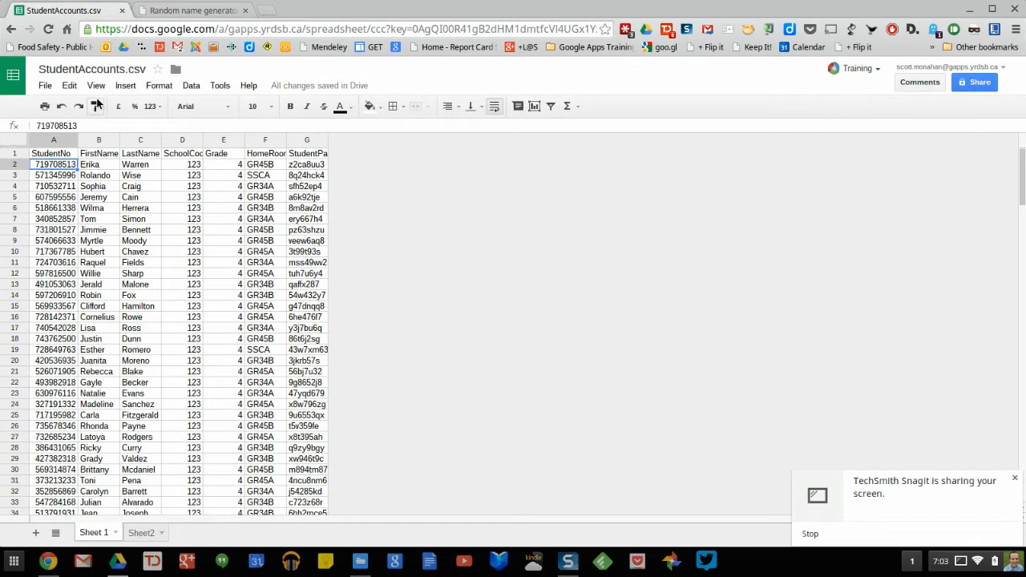
Step: Insert a column to the right of StudentPassword and give it the heading Email
{"action": "right_click", "coordinate": [303, 142]}
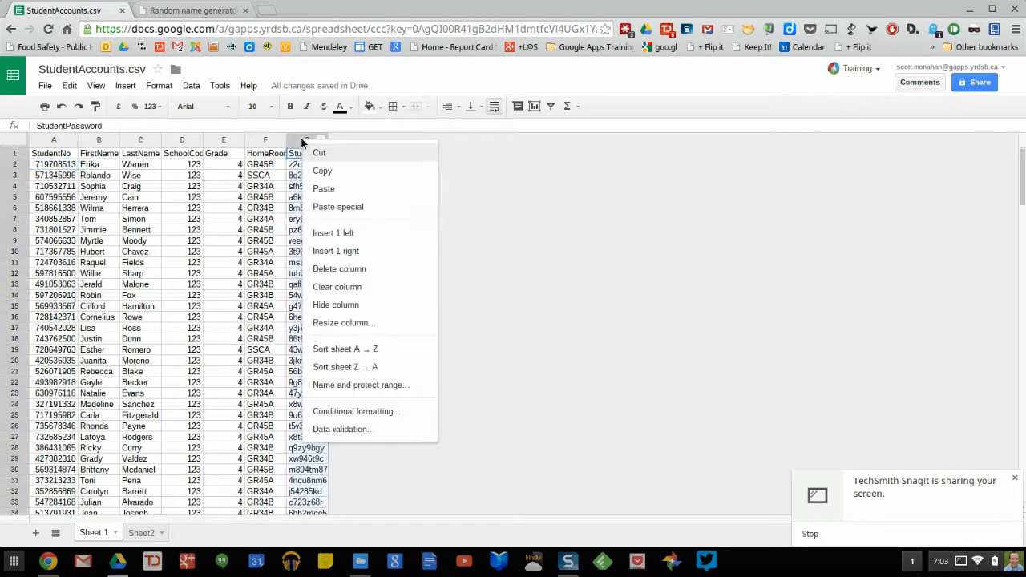
{"action": "left_click", "coordinate": [338, 253]}
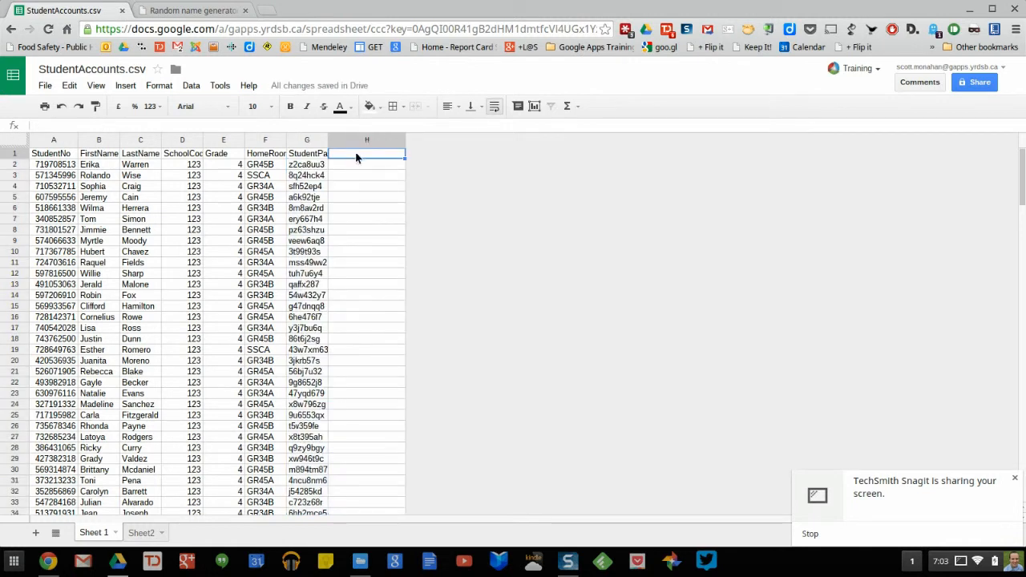
{"action": "type", "text": "Email"}
{"action": "key", "text": "Return"}
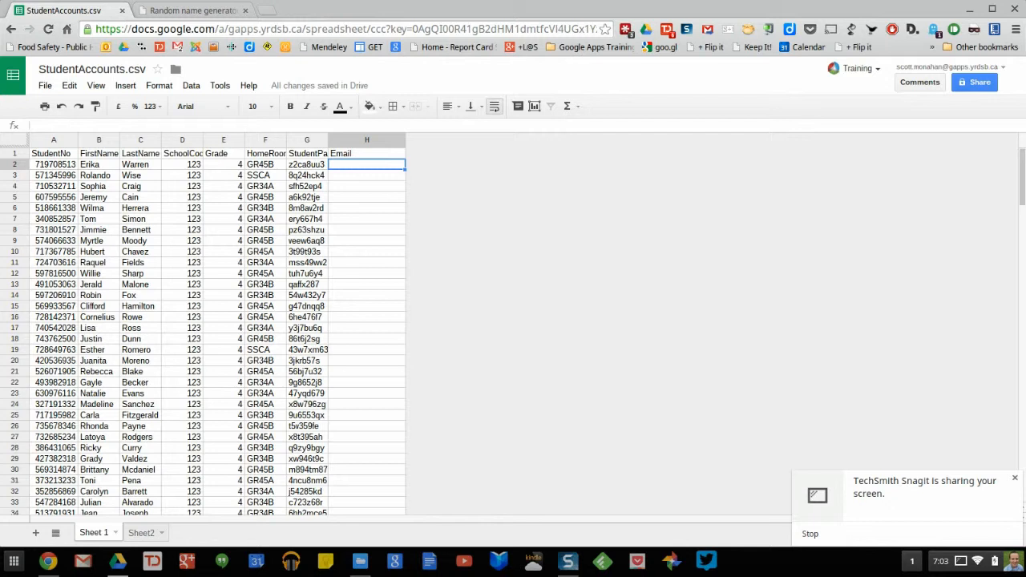
{"action": "type", "text": "=con"}
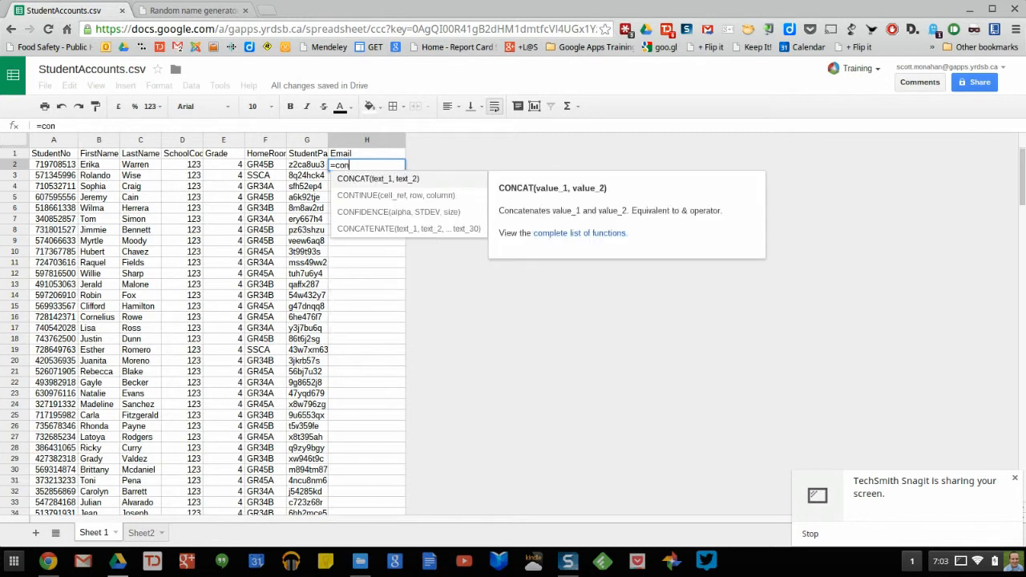
{"action": "left_click", "coordinate": [383, 229]}
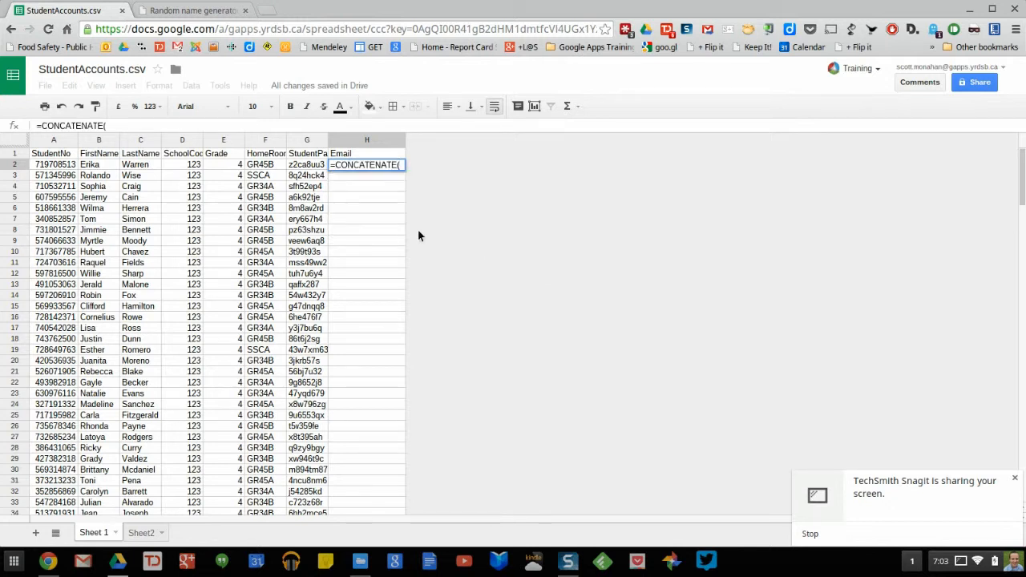
{"action": "left_click", "coordinate": [64, 164]}
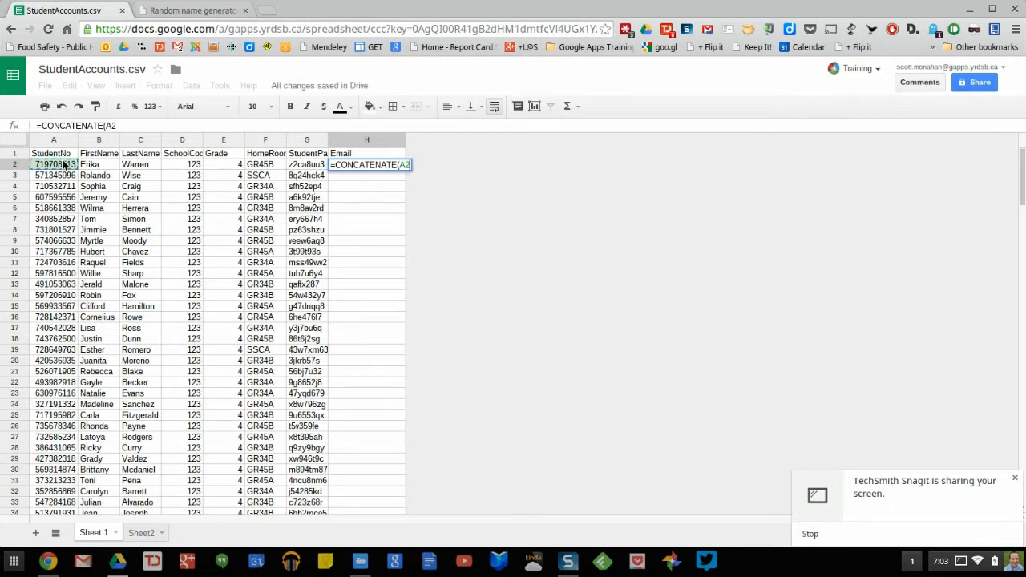
{"action": "type", "text": ",\"@gapps.y"}
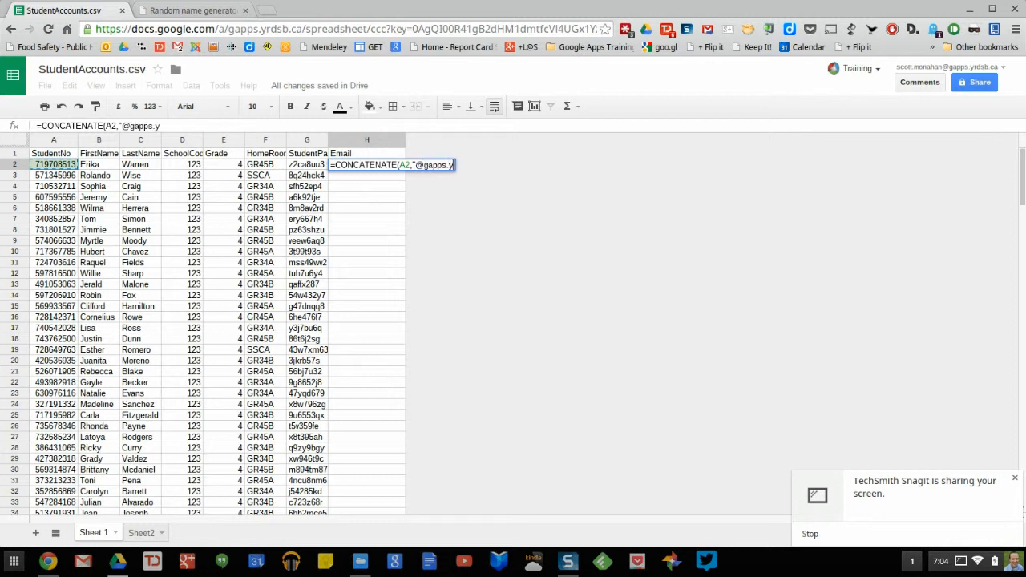
{"action": "type", "text": "rdsb.ca"}
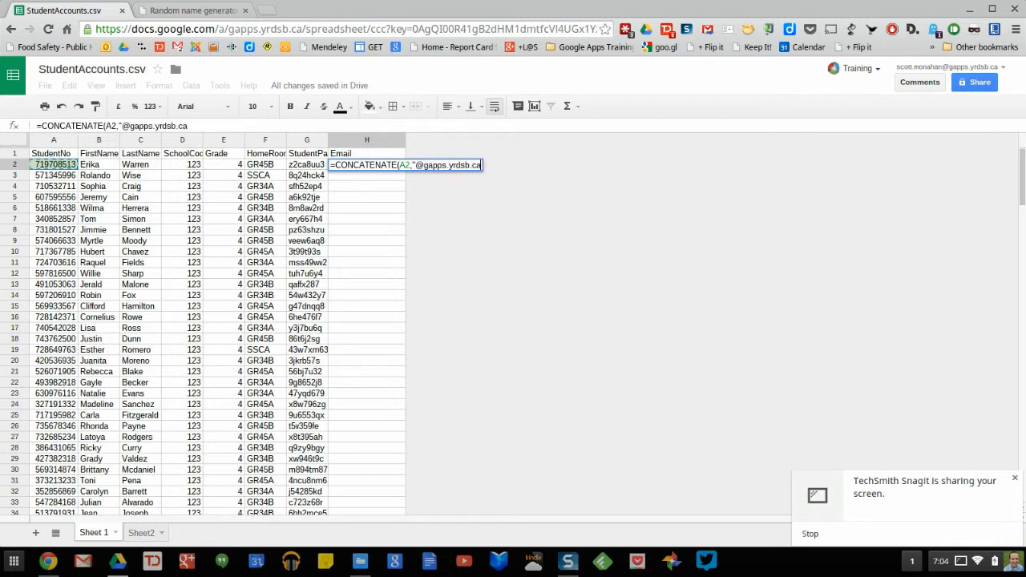
{"action": "type", "text": "\""}
{"action": "key", "text": "Return"}
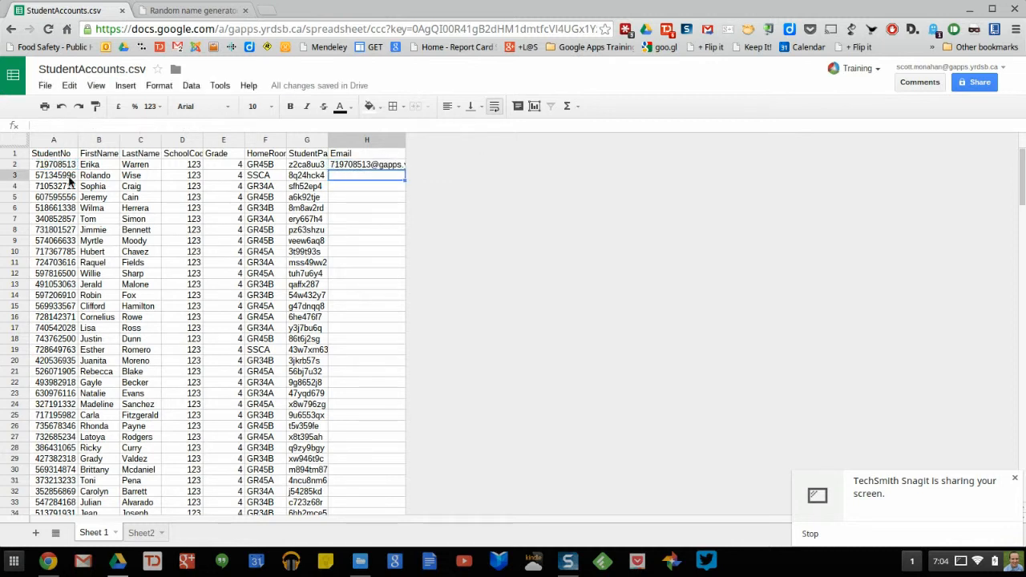
{"action": "double_click", "coordinate": [403, 141]}
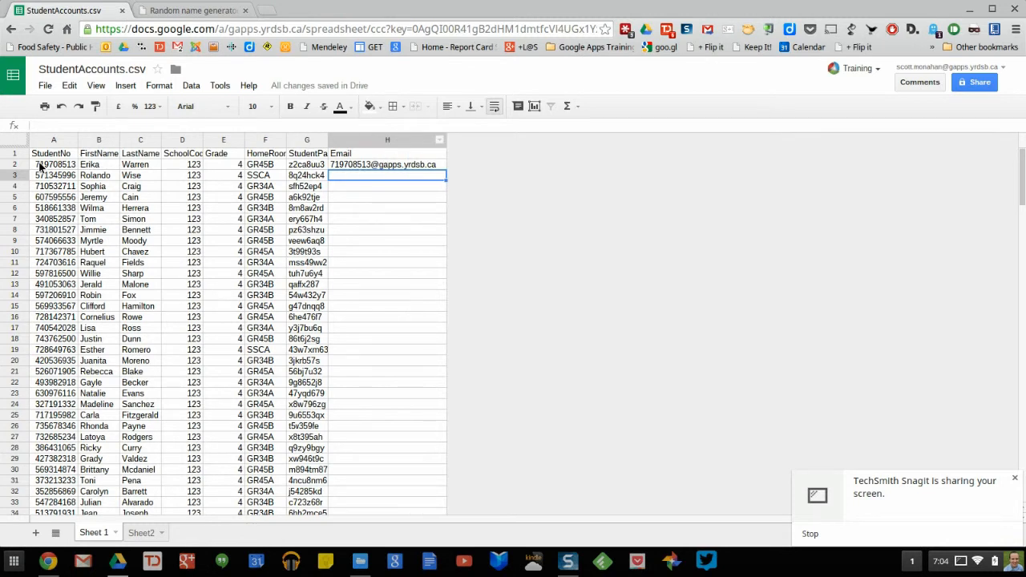
{"action": "left_click", "coordinate": [360, 165]}
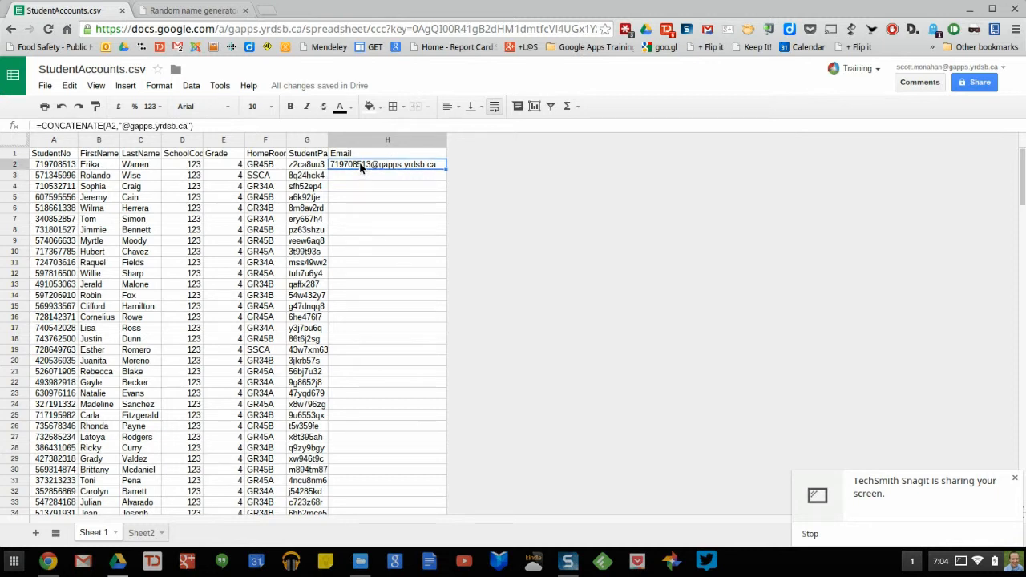
{"action": "left_click_drag", "start_coordinate": [364, 165], "coordinate": [351, 477]}
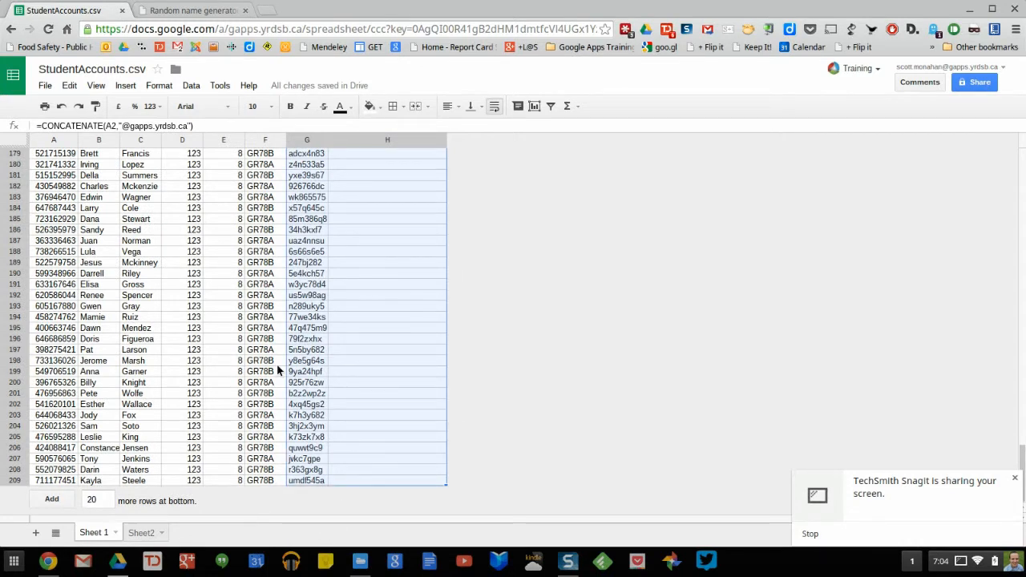
{"action": "key", "text": "ctrl+z"}
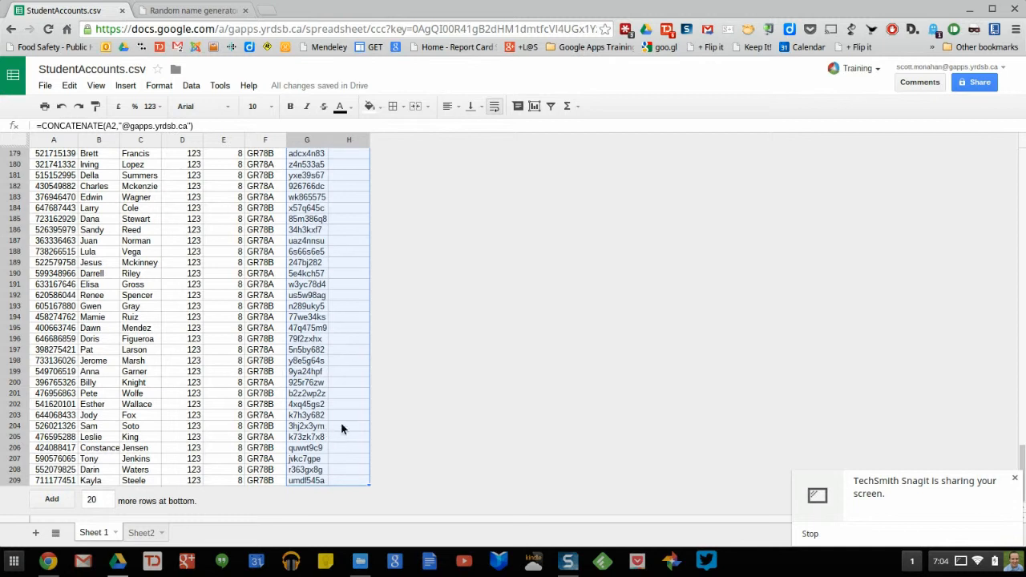
{"action": "scroll", "coordinate": [351, 206], "scroll_direction": "up", "scroll_amount": 20}
Step: Fill the email formula from H2 down through row 209 and fit the Email column's width to its contents
{"action": "left_click", "coordinate": [349, 165]}
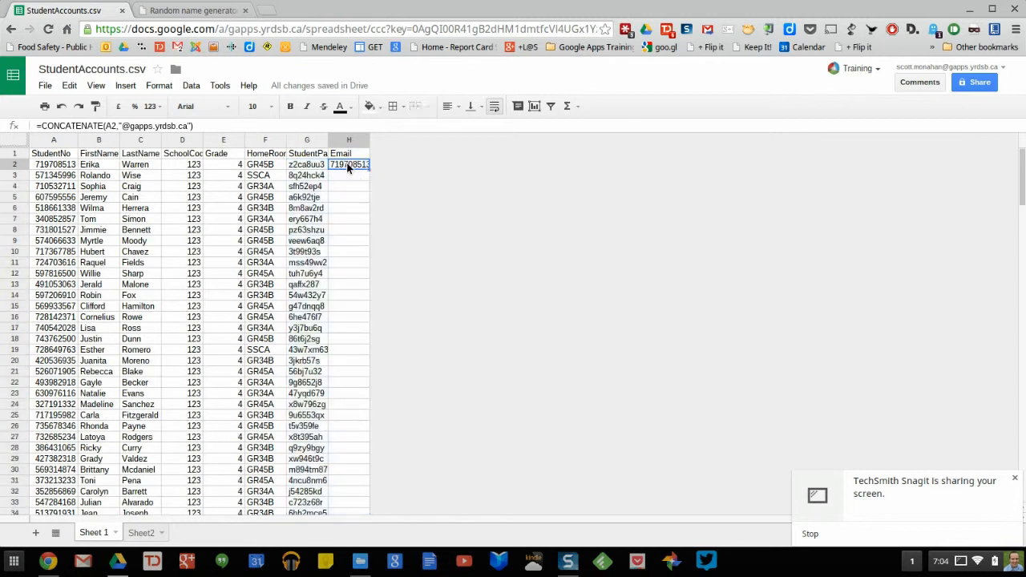
{"action": "left_click_drag", "start_coordinate": [349, 166], "coordinate": [348, 476]}
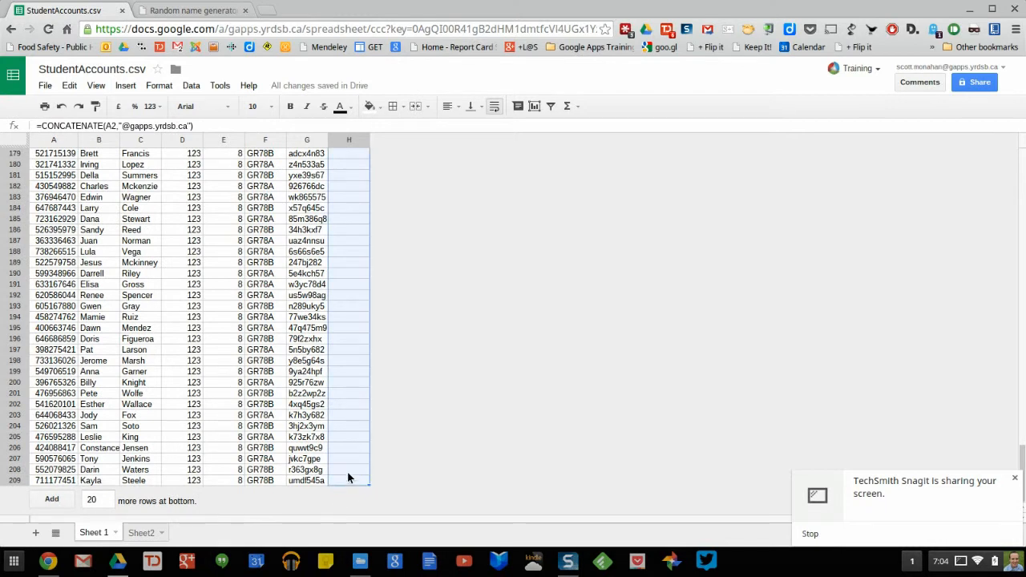
{"action": "key", "text": "ctrl+d"}
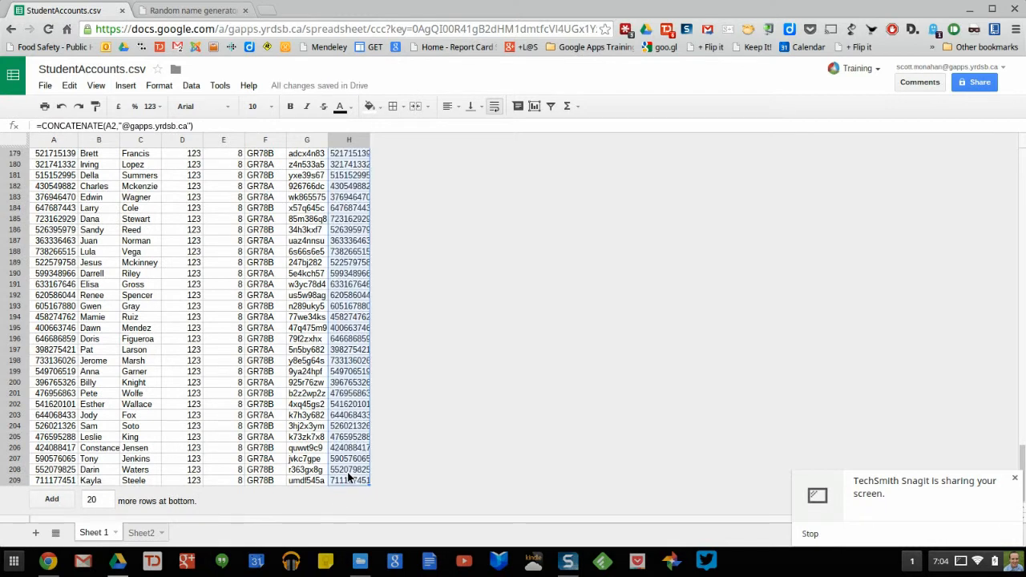
{"action": "double_click", "coordinate": [369, 140]}
{"action": "scroll", "coordinate": [366, 297], "scroll_direction": "up", "scroll_amount": 20}
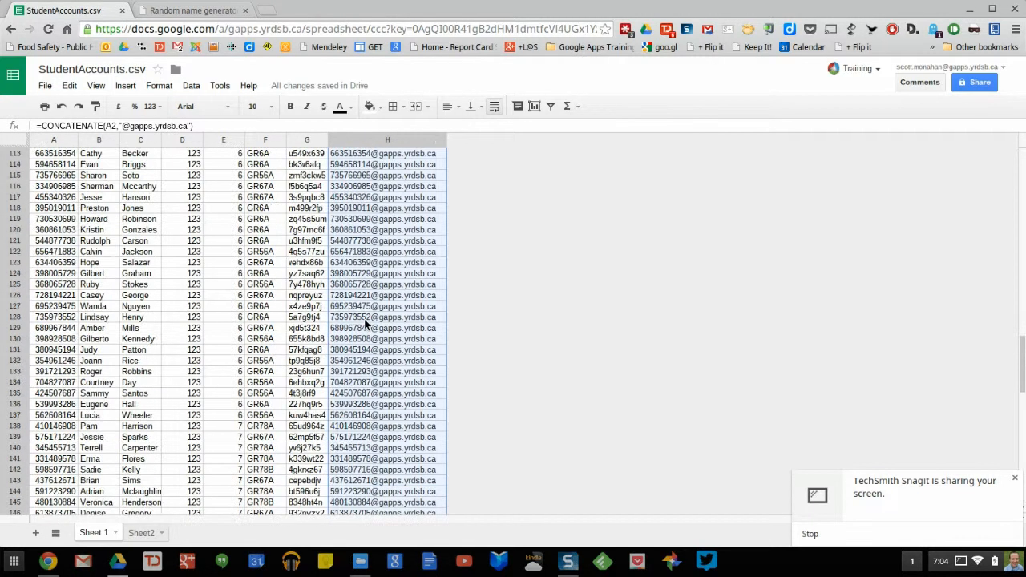
{"action": "left_click", "coordinate": [377, 230]}
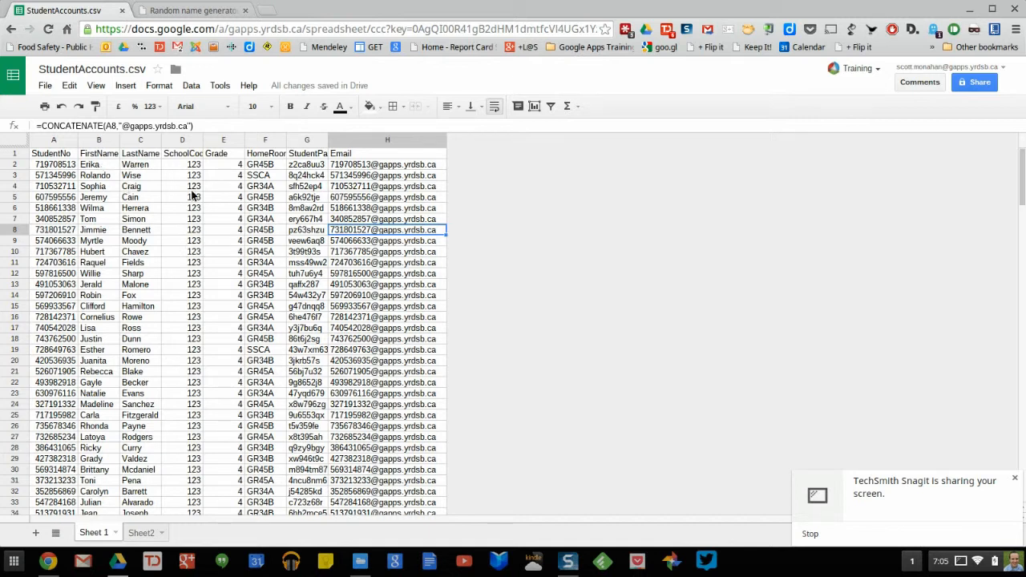
Step: Insert a column to the right of Email and give it the heading Full Name
{"action": "left_click", "coordinate": [360, 140]}
{"action": "right_click", "coordinate": [362, 141]}
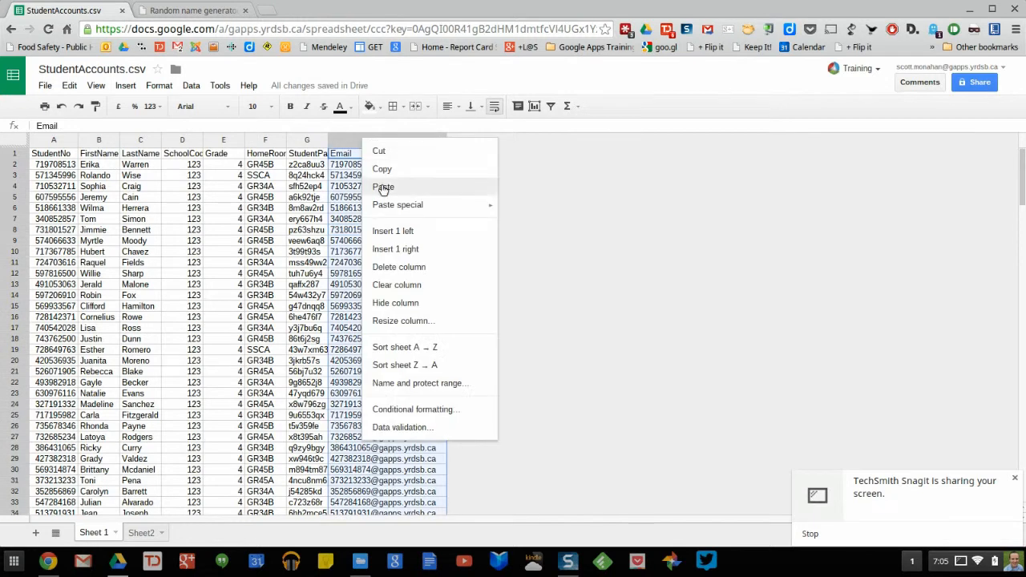
{"action": "left_click", "coordinate": [397, 249]}
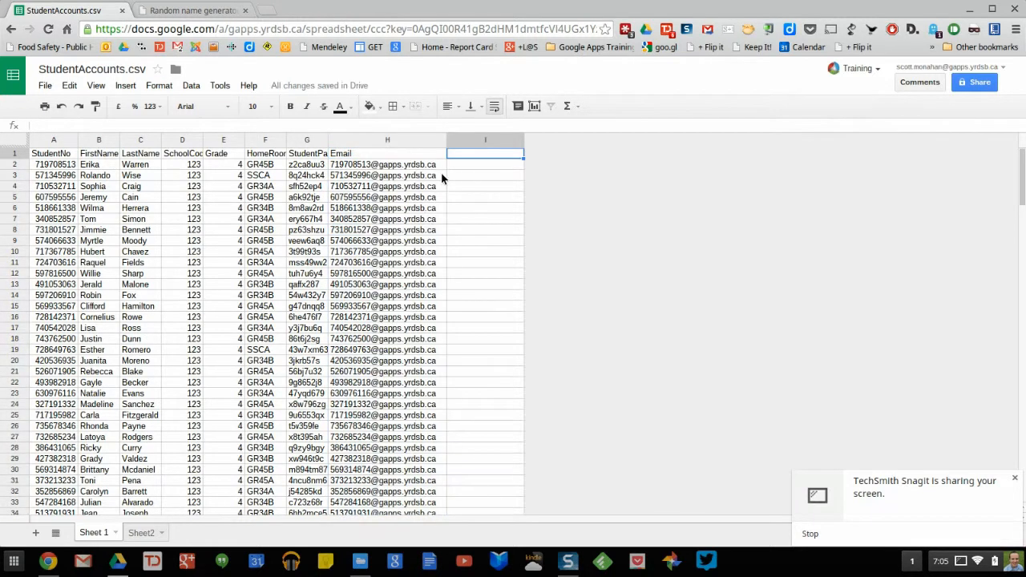
{"action": "type", "text": "Full Name"}
{"action": "key", "text": "Return"}
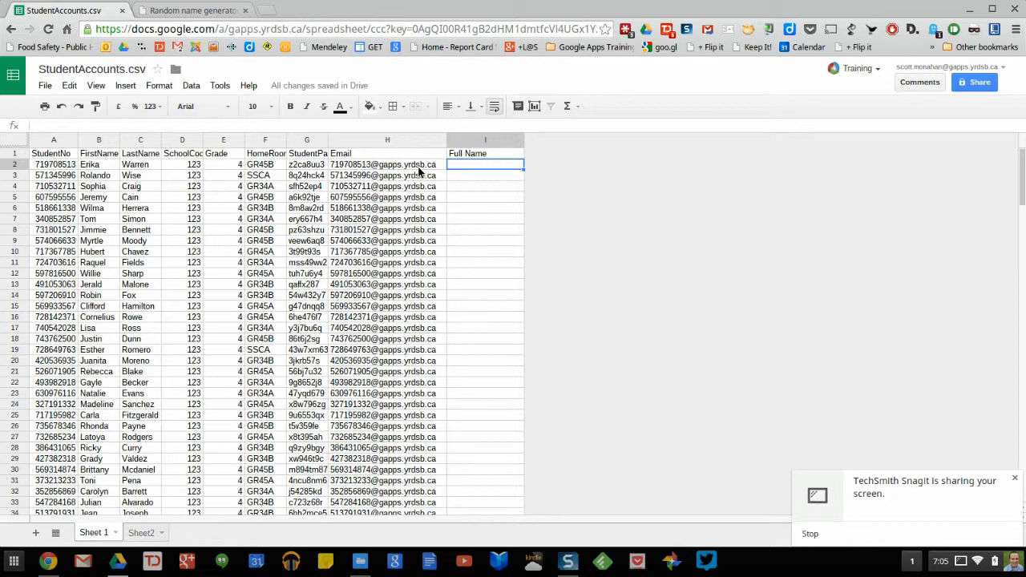
Step: Enter =CONCATENATE(B2," ",C2) in I2 to join the first and last names with a space
{"action": "type", "text": "=con"}
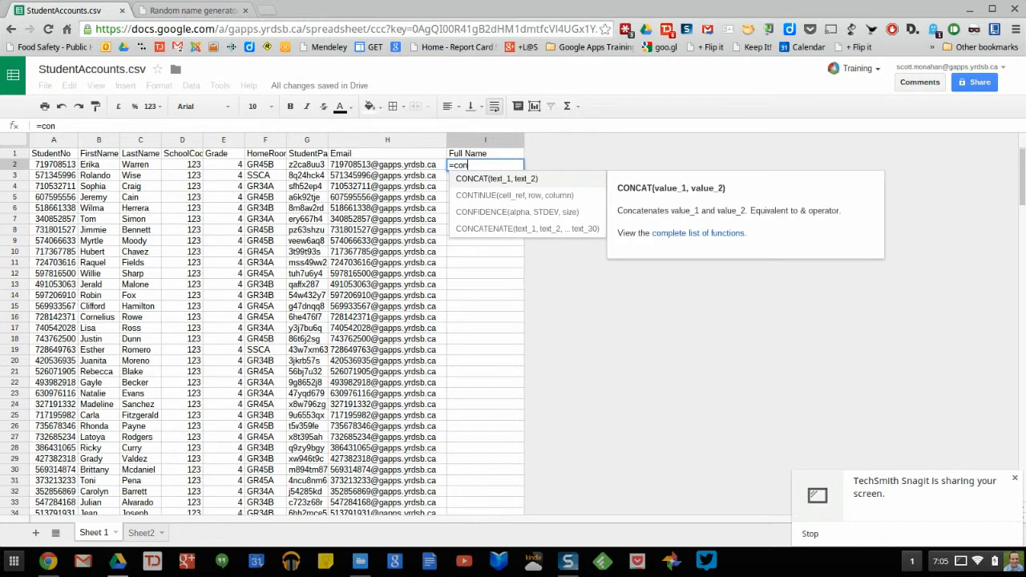
{"action": "left_click", "coordinate": [493, 229]}
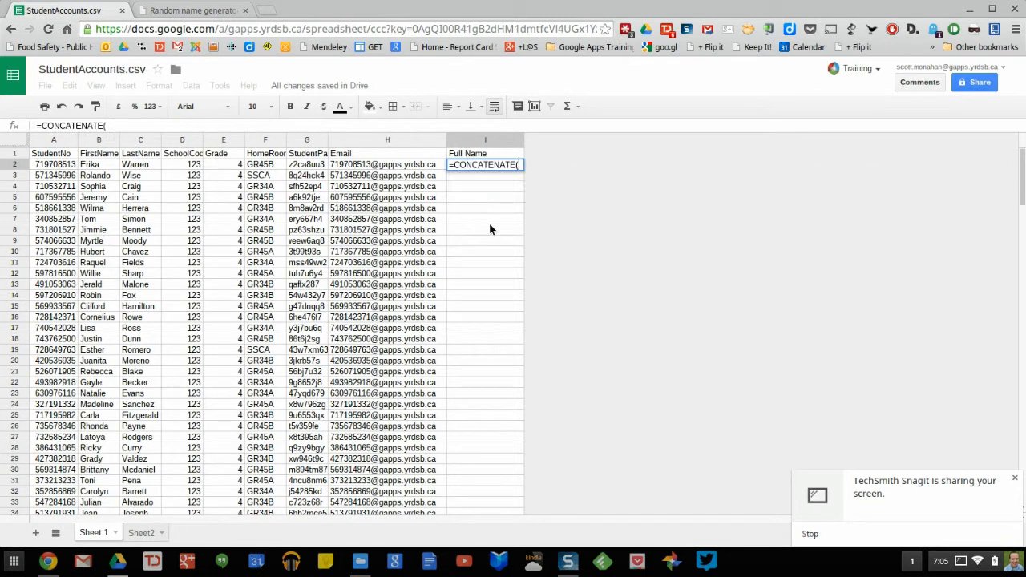
{"action": "left_click", "coordinate": [85, 164]}
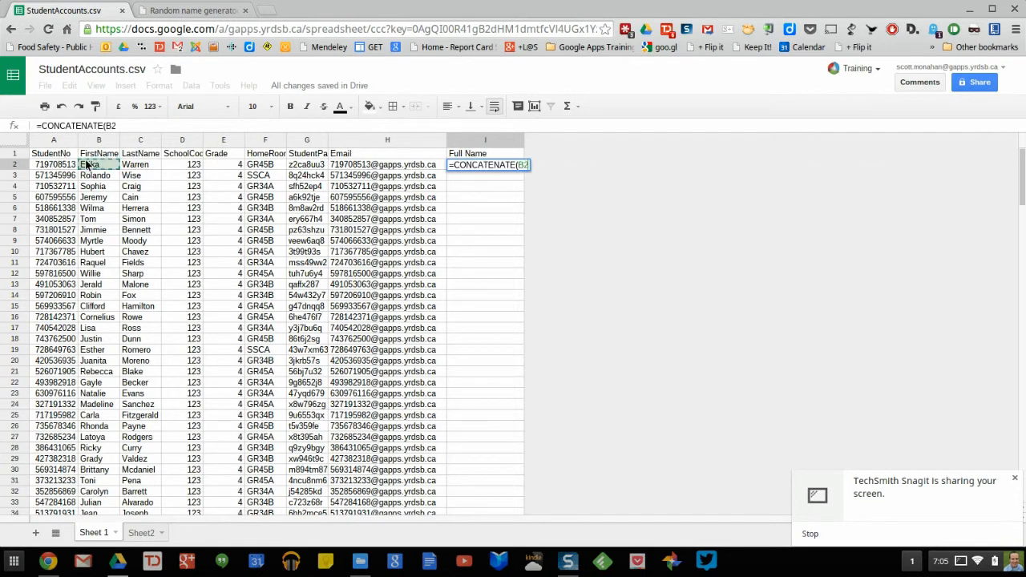
{"action": "type", "text": ",\" \","}
{"action": "left_click", "coordinate": [129, 163]}
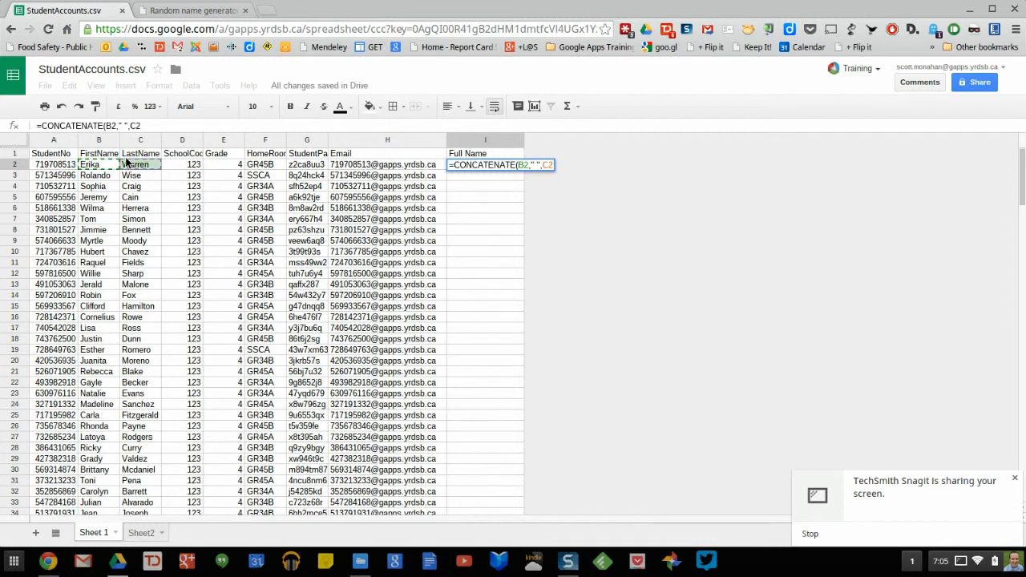
{"action": "key", "text": "Return"}
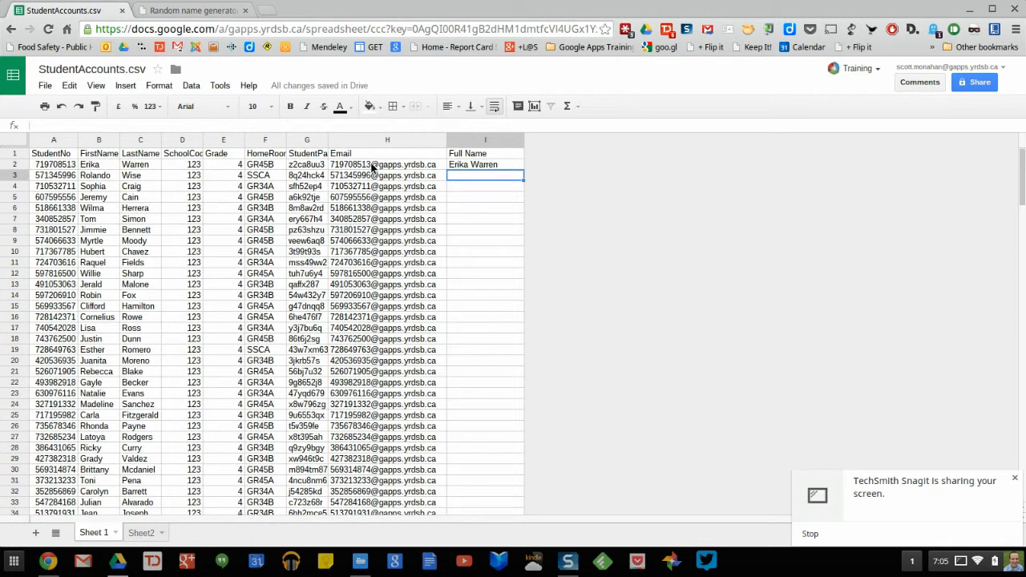
Step: Fill the full name formula from I2 down through row 209
{"action": "left_click", "coordinate": [463, 167]}
{"action": "left_click_drag", "start_coordinate": [463, 167], "coordinate": [473, 475]}
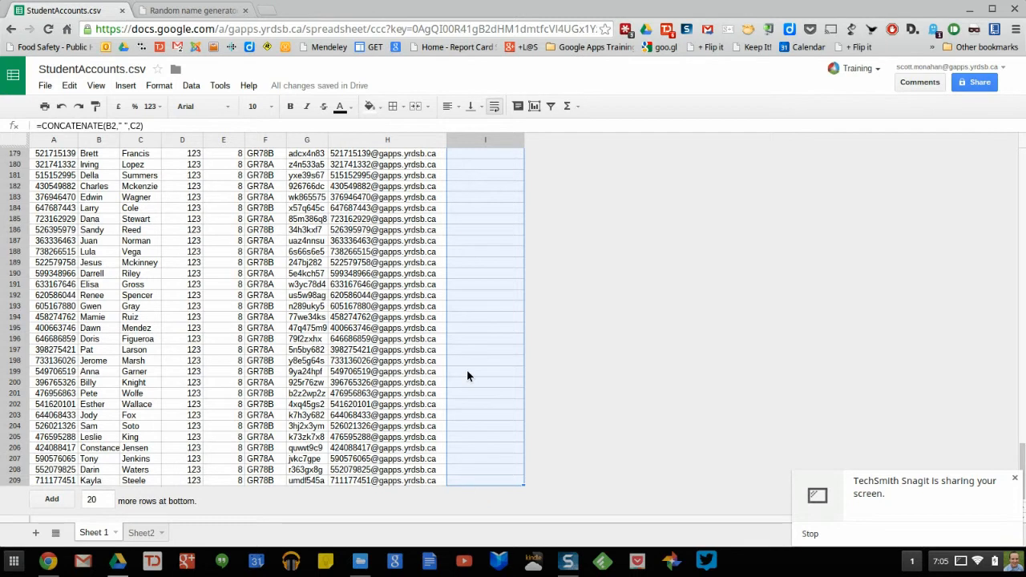
{"action": "key", "text": "ctrl+v"}
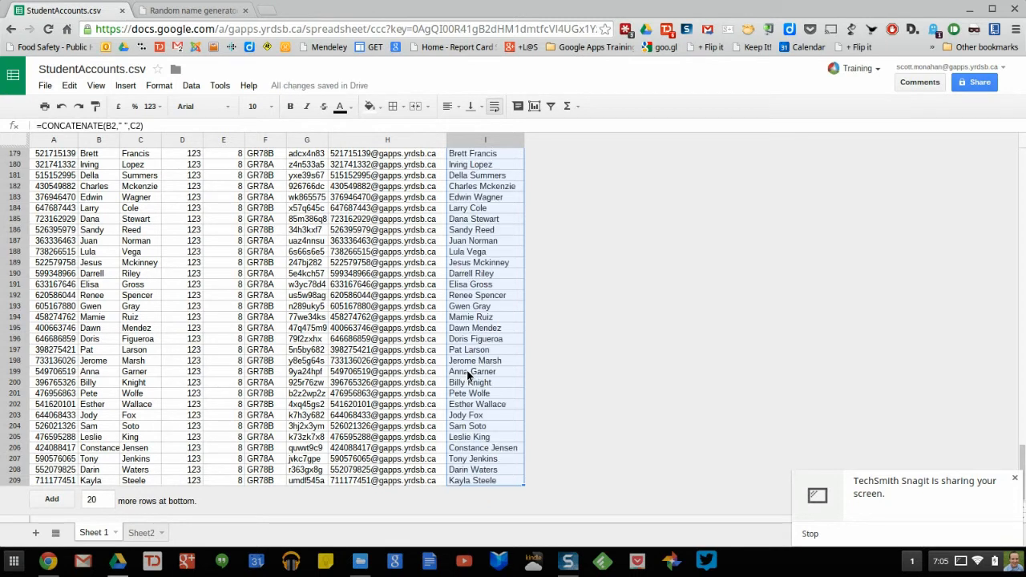
{"action": "scroll", "coordinate": [468, 375], "scroll_direction": "up", "scroll_amount": 15}
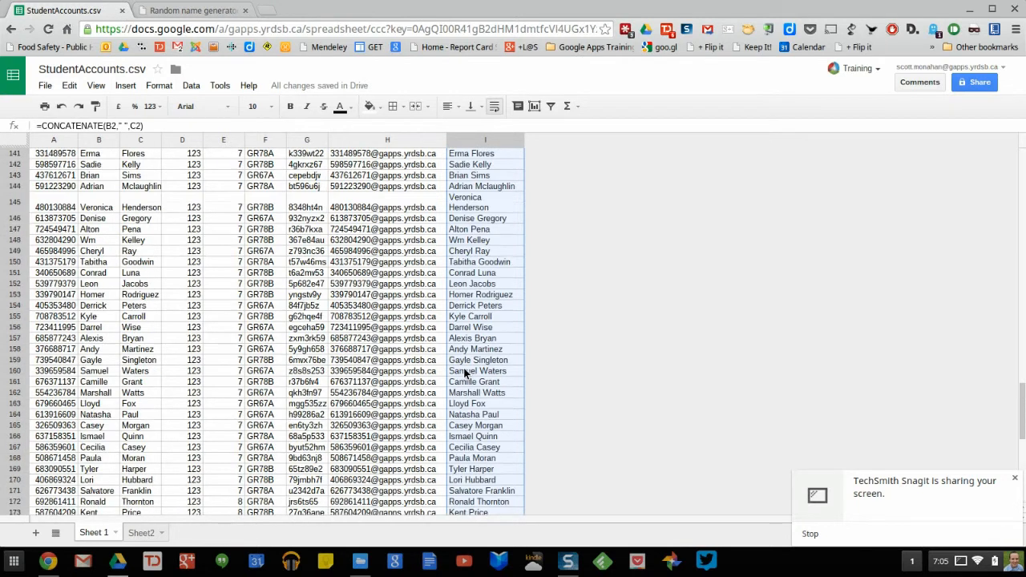
{"action": "scroll", "coordinate": [466, 370], "scroll_direction": "up", "scroll_amount": 10}
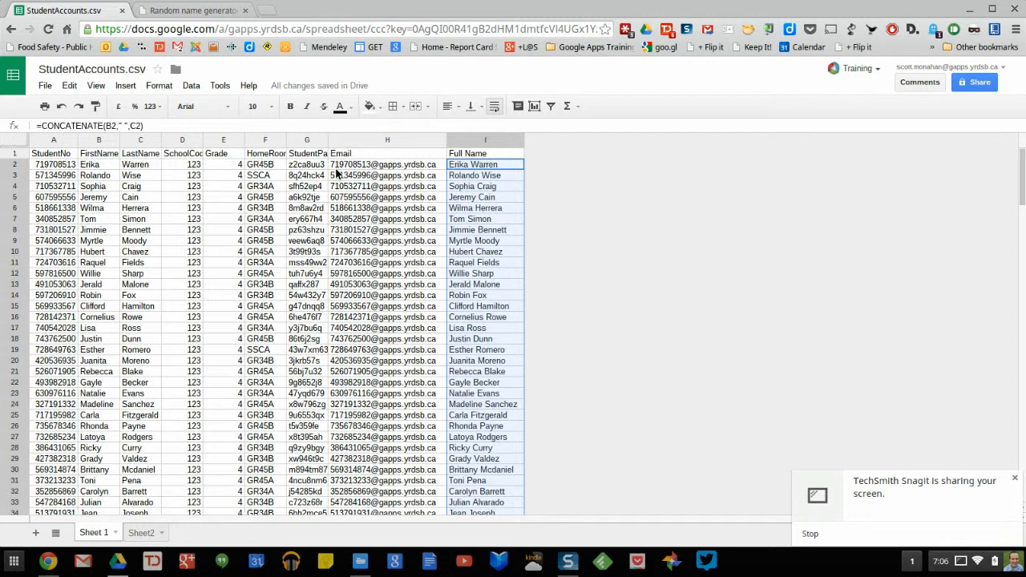
{"action": "left_click", "coordinate": [276, 166]}
{"action": "left_click", "coordinate": [223, 163]}
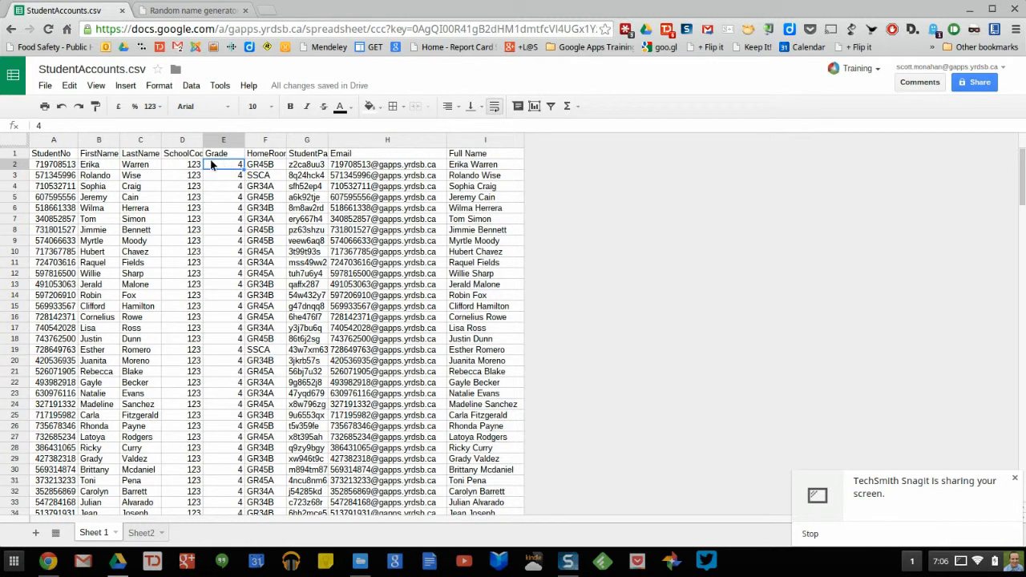
{"action": "left_click", "coordinate": [261, 166]}
{"action": "left_click", "coordinate": [262, 176]}
{"action": "left_click", "coordinate": [262, 188]}
{"action": "left_click", "coordinate": [266, 208]}
{"action": "left_click", "coordinate": [267, 219]}
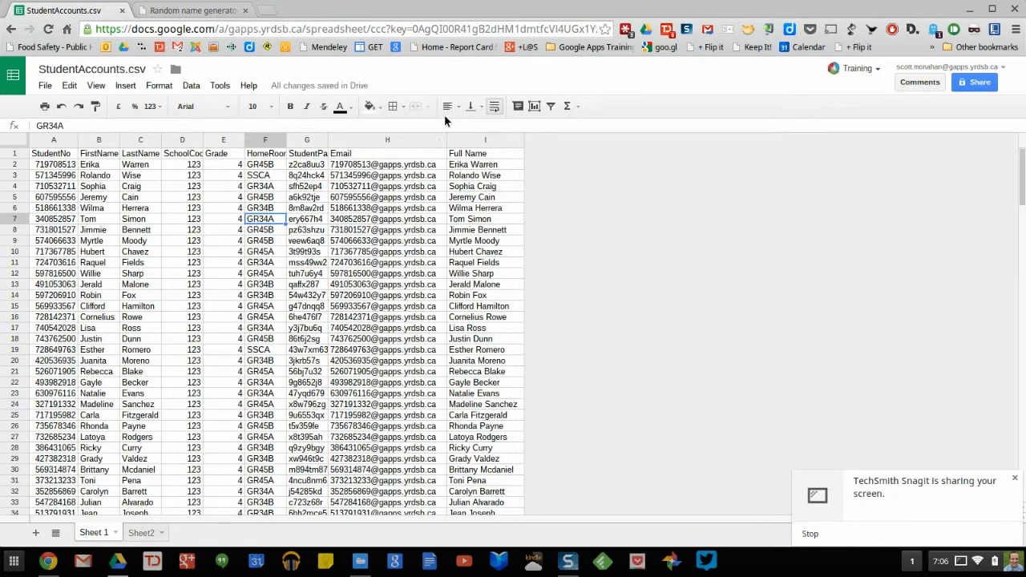
Step: Set up a range sort of columns A to I with a header row, using HomeRoom A → Z as the first key
{"action": "left_click_drag", "start_coordinate": [508, 141], "coordinate": [28, 142]}
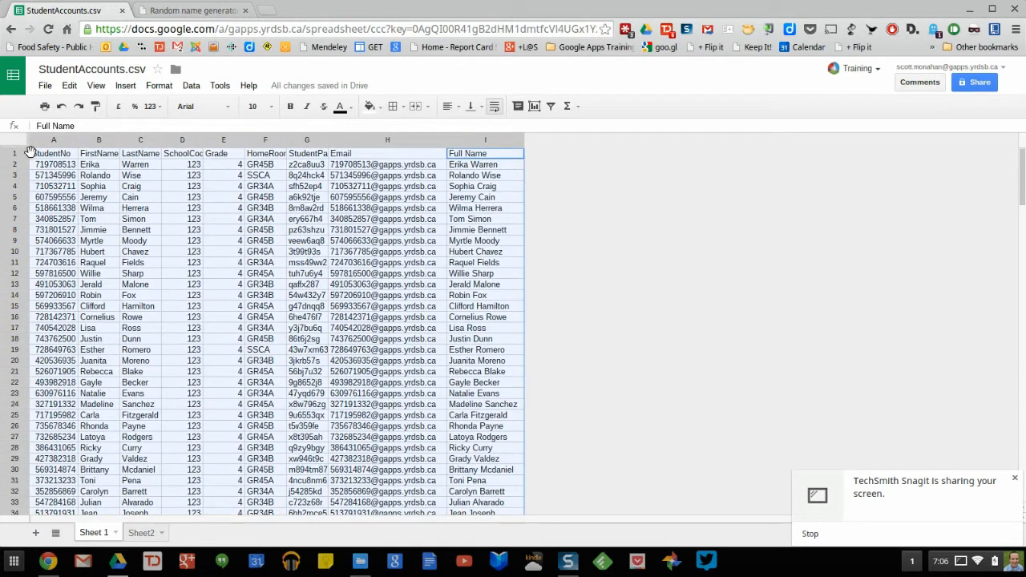
{"action": "left_click", "coordinate": [191, 86]}
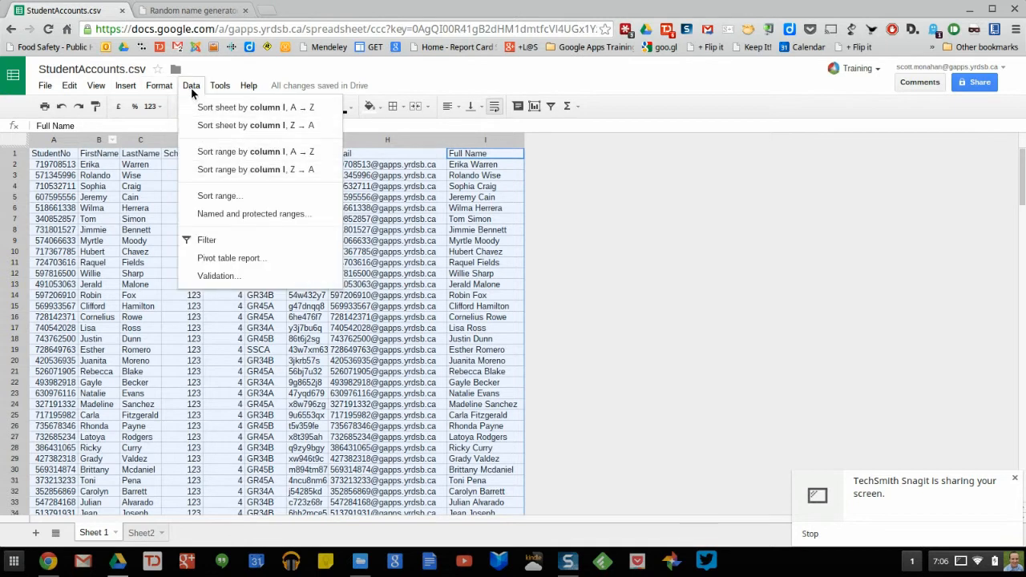
{"action": "left_click", "coordinate": [218, 197]}
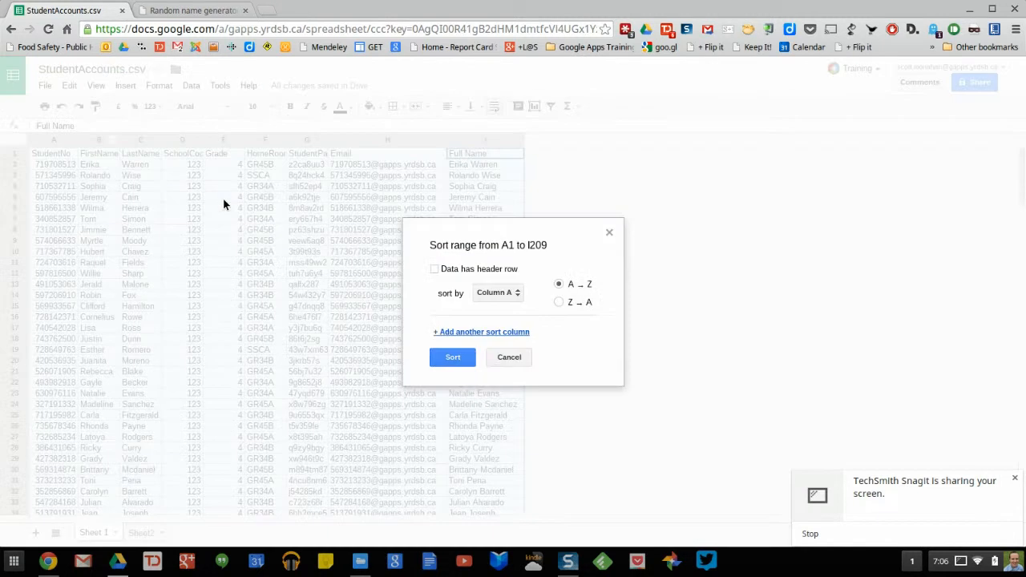
{"action": "left_click", "coordinate": [433, 270]}
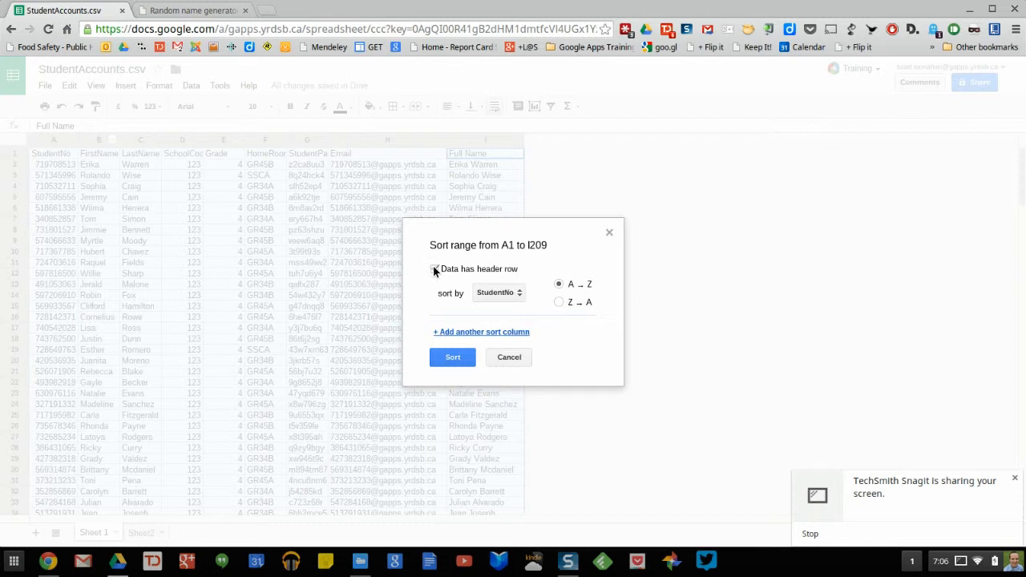
{"action": "left_click", "coordinate": [484, 294]}
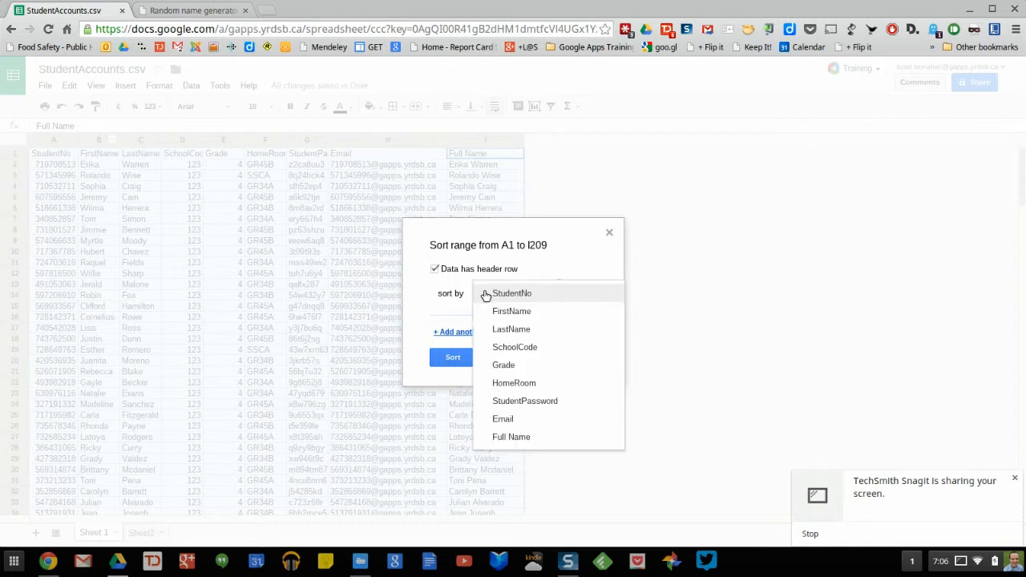
{"action": "left_click", "coordinate": [513, 383]}
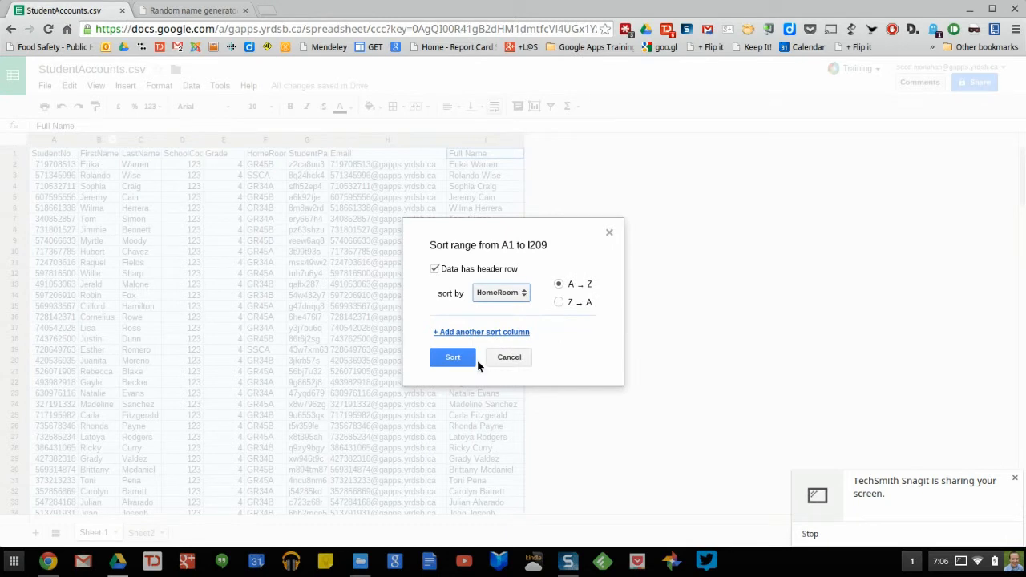
Step: Add Grade and LastName, both A → Z, as the second and third sort columns
{"action": "left_click", "coordinate": [461, 332]}
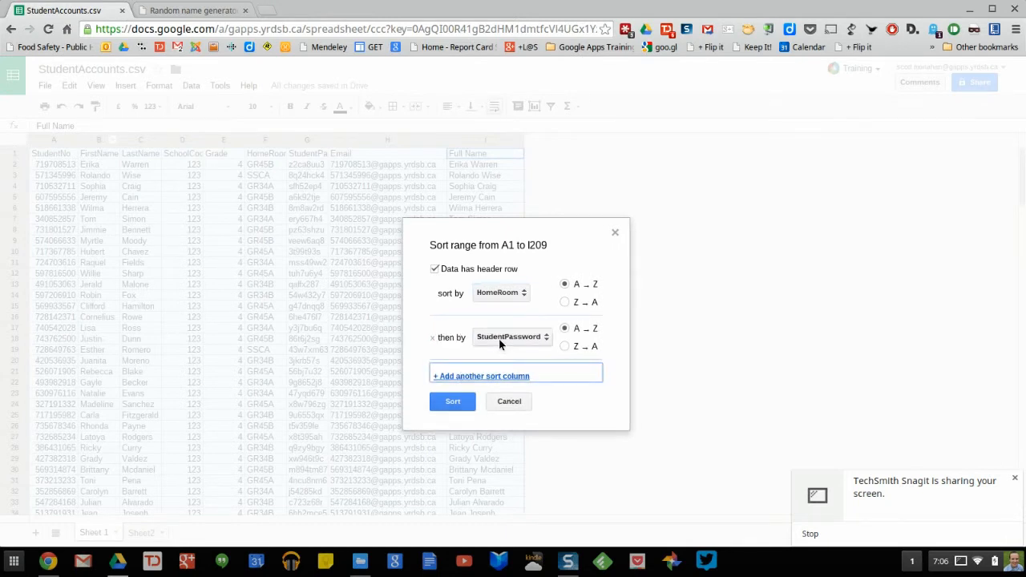
{"action": "left_click", "coordinate": [498, 339]}
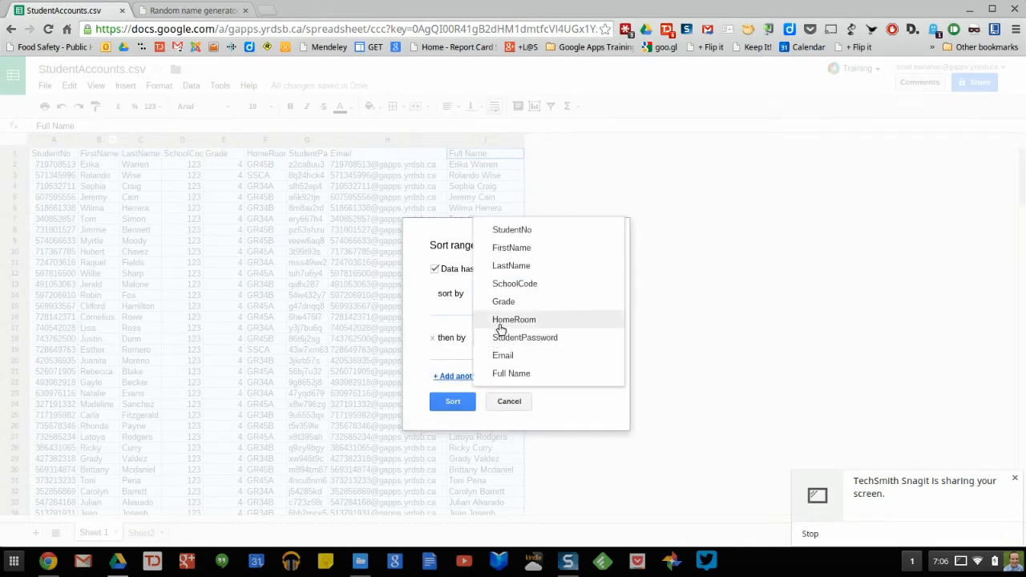
{"action": "left_click", "coordinate": [504, 301]}
{"action": "left_click", "coordinate": [478, 376]}
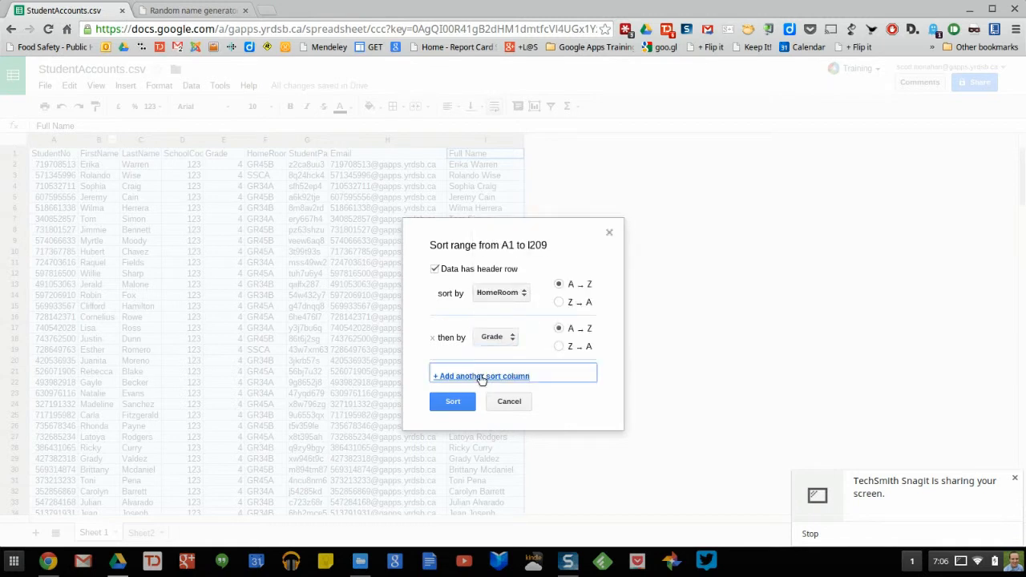
{"action": "left_click", "coordinate": [487, 381]}
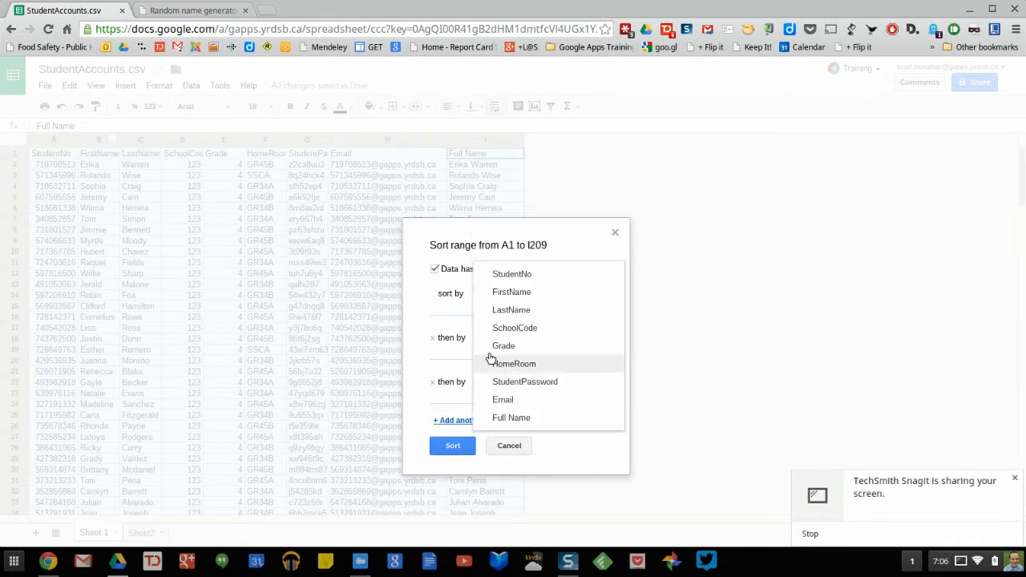
{"action": "left_click", "coordinate": [490, 310]}
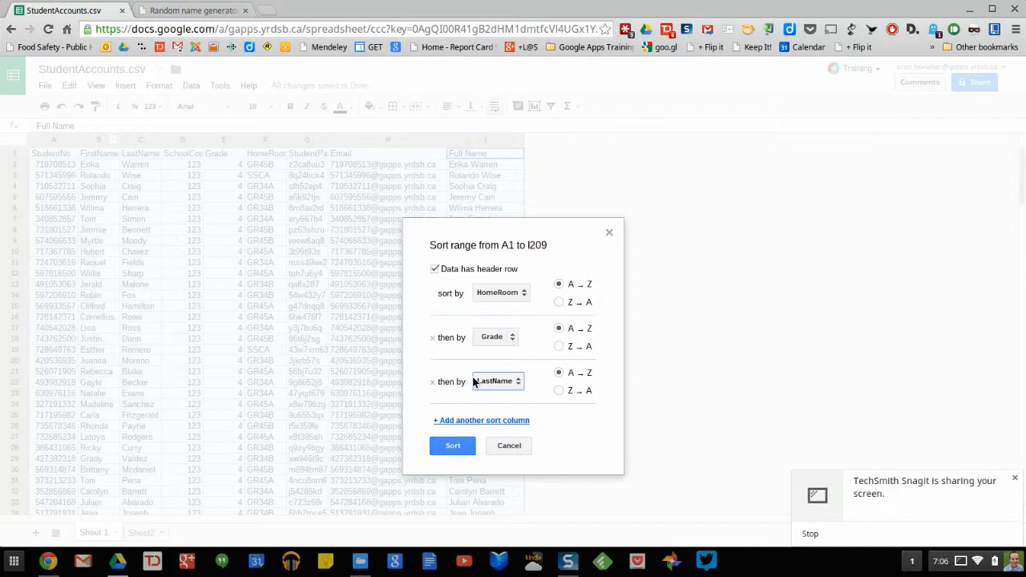
Step: Add FirstName A → Z as the fourth sort column and apply the sort
{"action": "left_click", "coordinate": [471, 421]}
{"action": "left_click", "coordinate": [495, 426]}
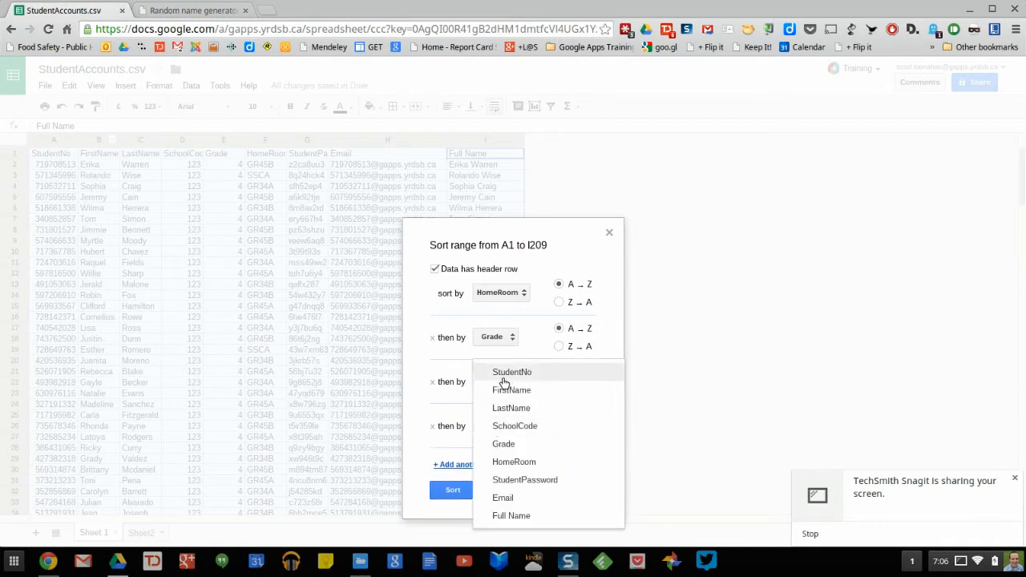
{"action": "left_click", "coordinate": [505, 388]}
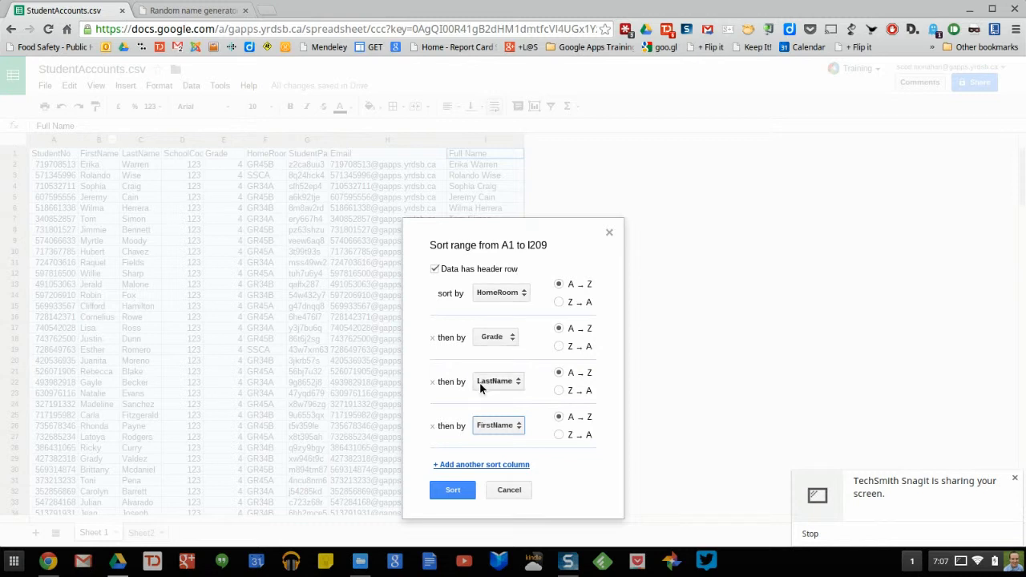
{"action": "left_click", "coordinate": [455, 490]}
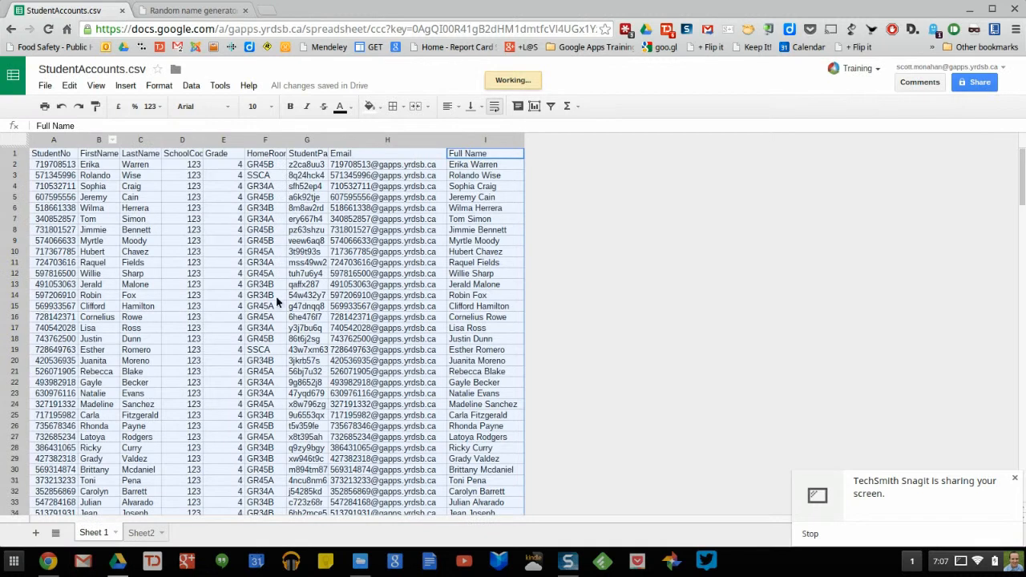
{"action": "left_click", "coordinate": [172, 185]}
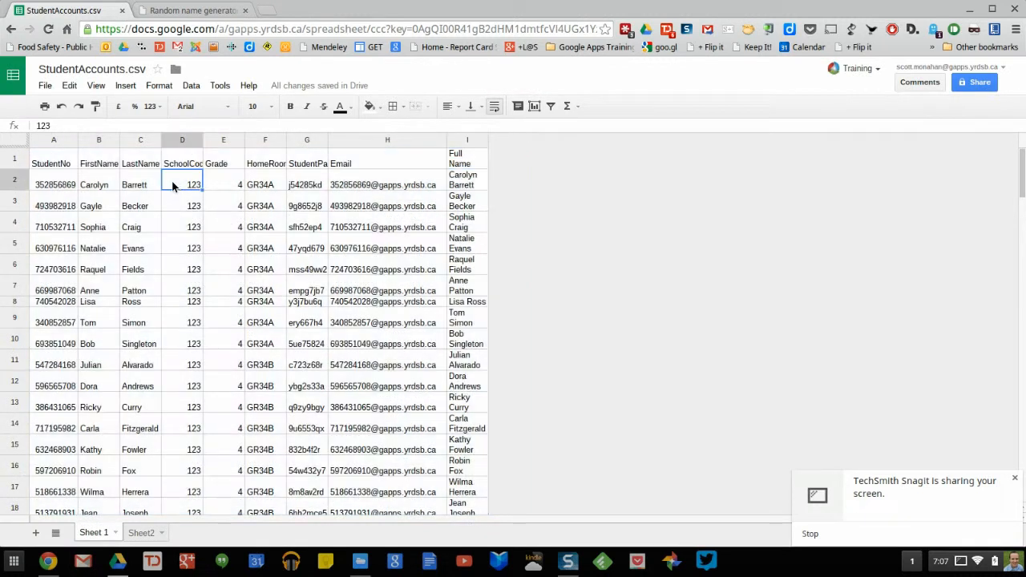
Step: Fit the widths of columns A through I to their contents
{"action": "left_click_drag", "start_coordinate": [50, 139], "coordinate": [452, 145]}
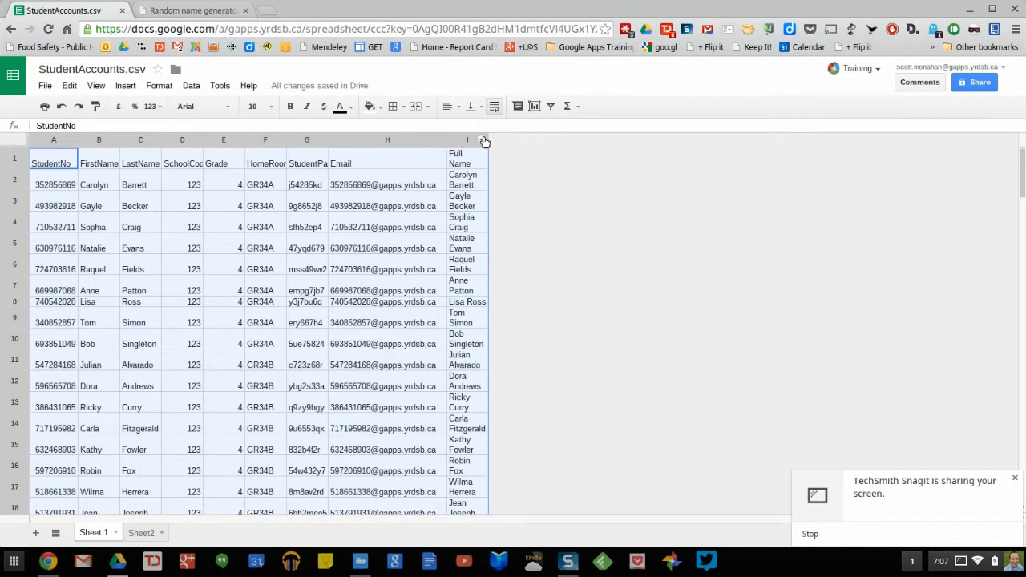
{"action": "double_click", "coordinate": [446, 140]}
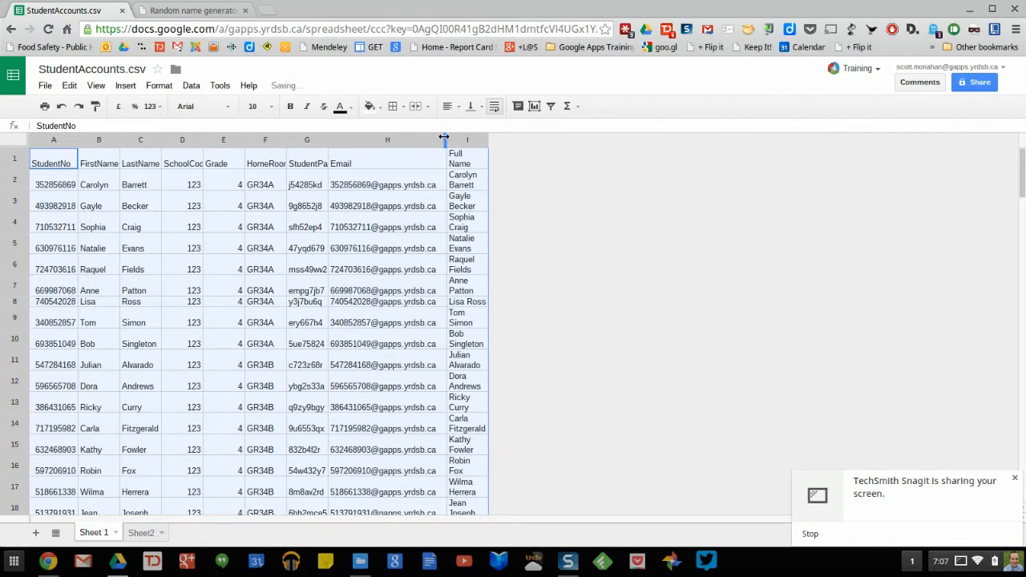
{"action": "left_click", "coordinate": [252, 241]}
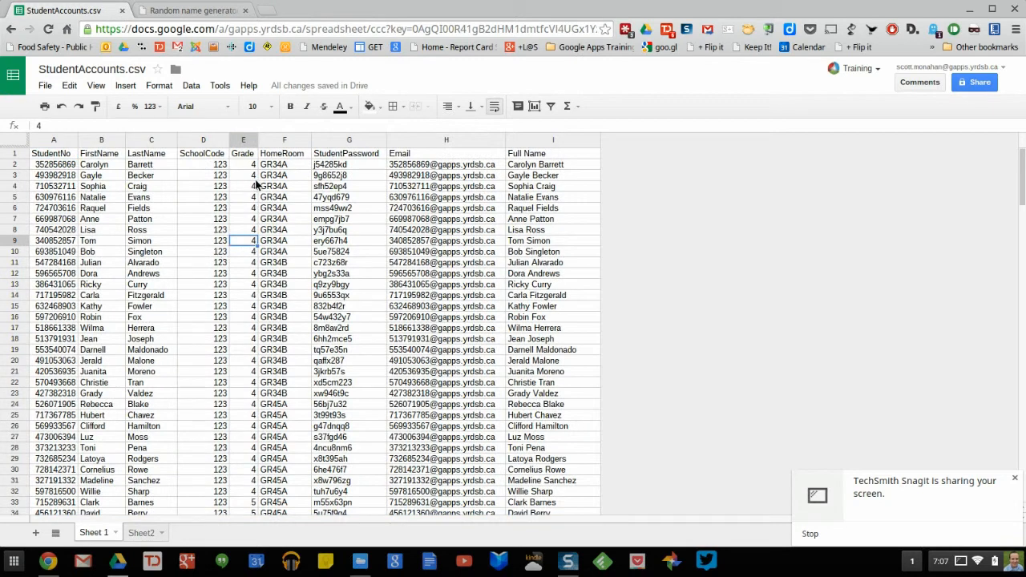
Step: Examine the sorted list down to row 209, checking how students are grouped by HomeRoom and Grade
{"action": "left_click", "coordinate": [275, 165]}
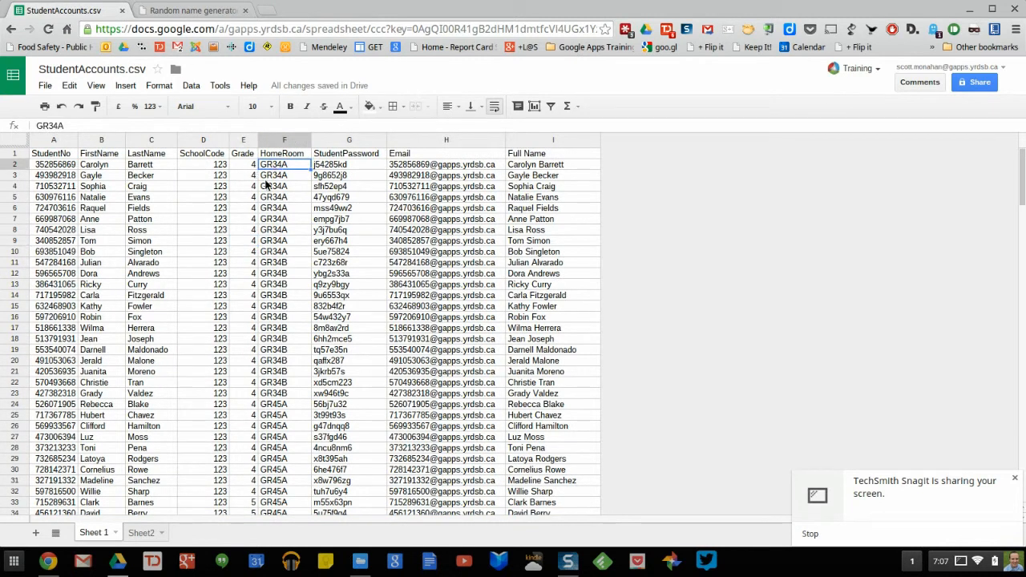
{"action": "scroll", "coordinate": [275, 201], "scroll_direction": "down", "scroll_amount": 8}
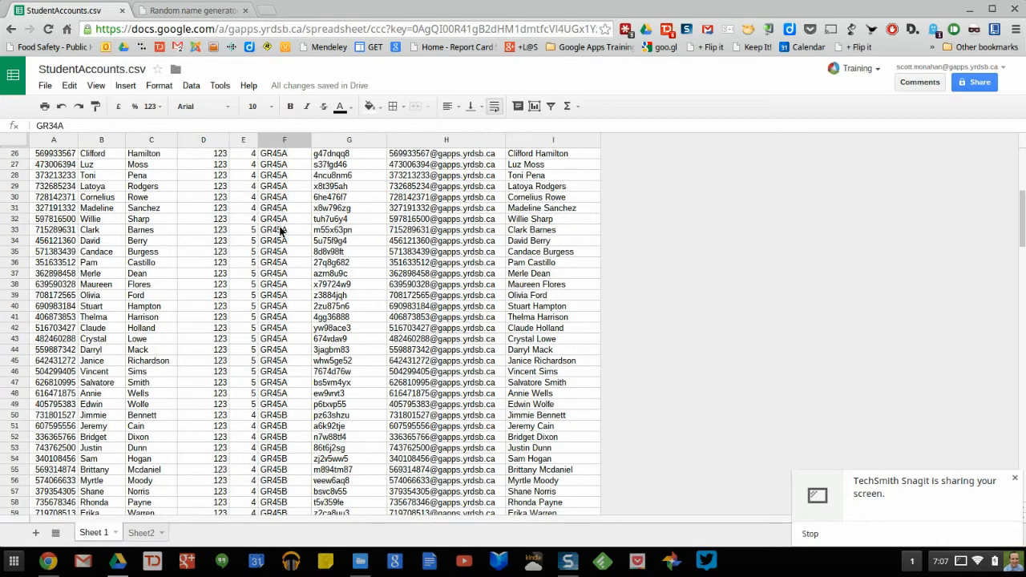
{"action": "scroll", "coordinate": [280, 231], "scroll_direction": "down", "scroll_amount": 1}
{"action": "scroll", "coordinate": [276, 241], "scroll_direction": "down", "scroll_amount": 3}
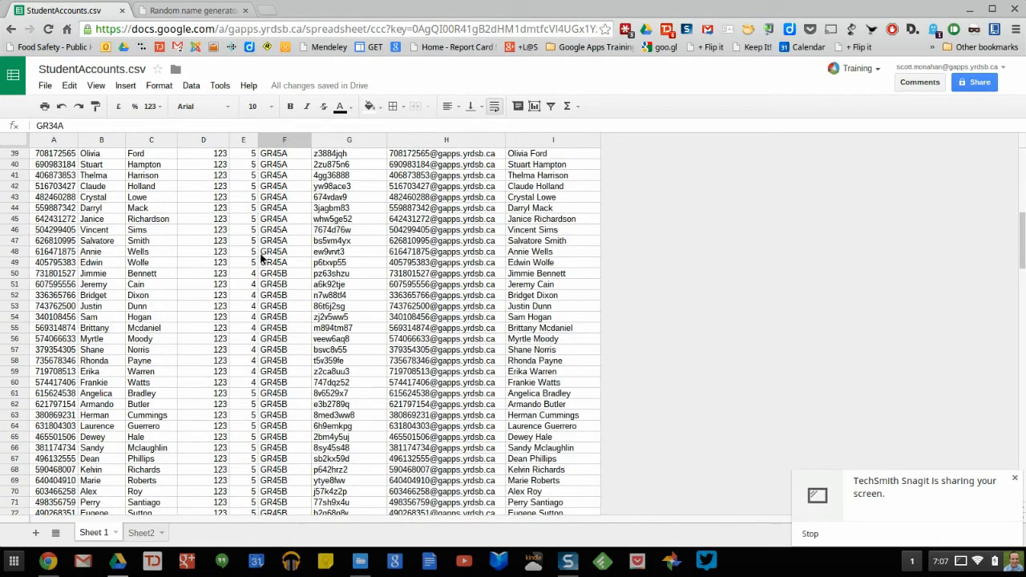
{"action": "scroll", "coordinate": [269, 298], "scroll_direction": "down", "scroll_amount": 1}
{"action": "scroll", "coordinate": [268, 299], "scroll_direction": "down", "scroll_amount": 5}
{"action": "scroll", "coordinate": [269, 298], "scroll_direction": "down", "scroll_amount": 10}
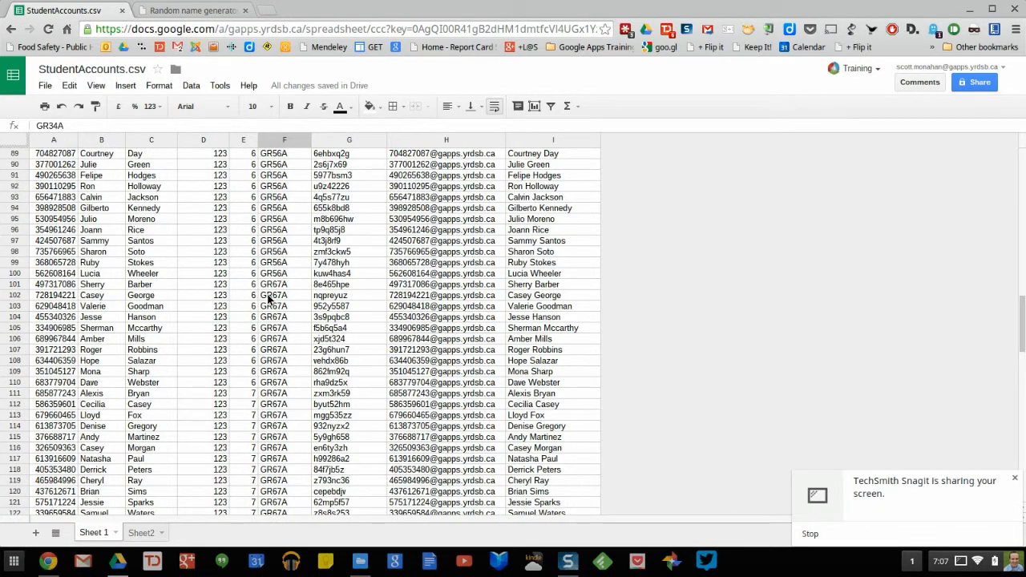
{"action": "left_click_drag", "start_coordinate": [272, 351], "coordinate": [279, 429]}
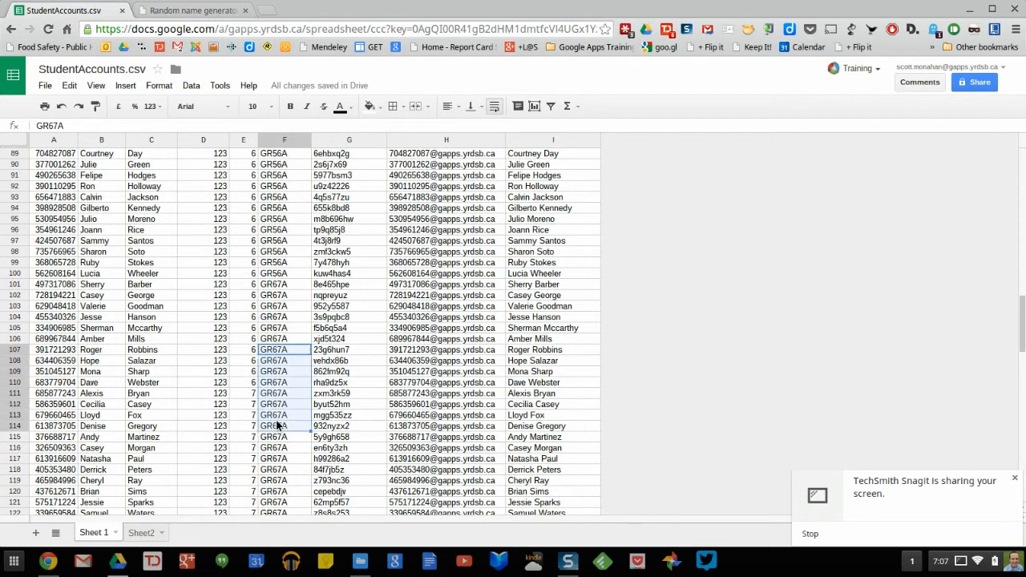
{"action": "scroll", "coordinate": [293, 295], "scroll_direction": "up", "scroll_amount": 12}
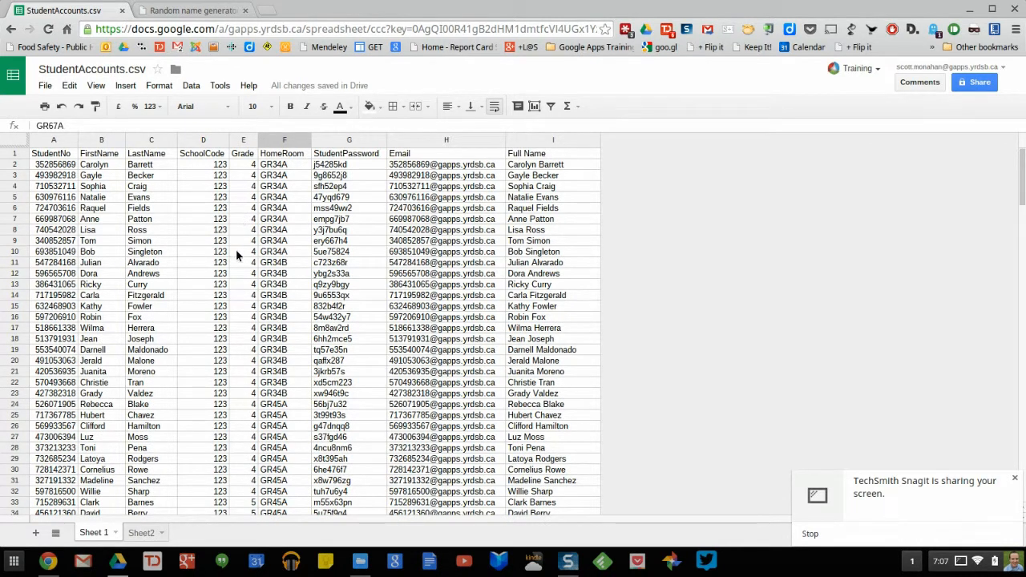
{"action": "scroll", "coordinate": [235, 250], "scroll_direction": "down", "scroll_amount": 12}
{"action": "scroll", "coordinate": [236, 250], "scroll_direction": "down", "scroll_amount": 13}
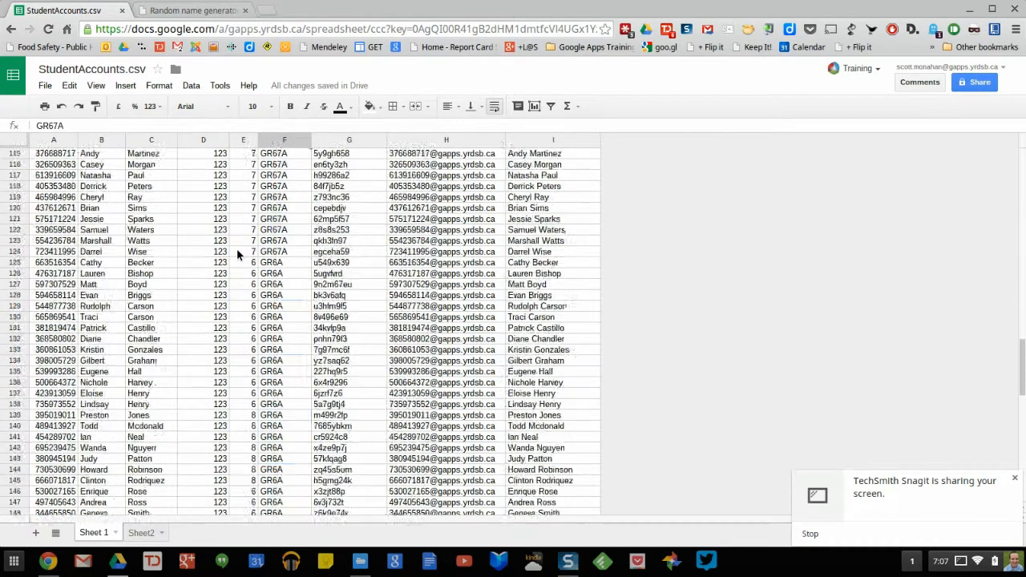
{"action": "left_click", "coordinate": [279, 470]}
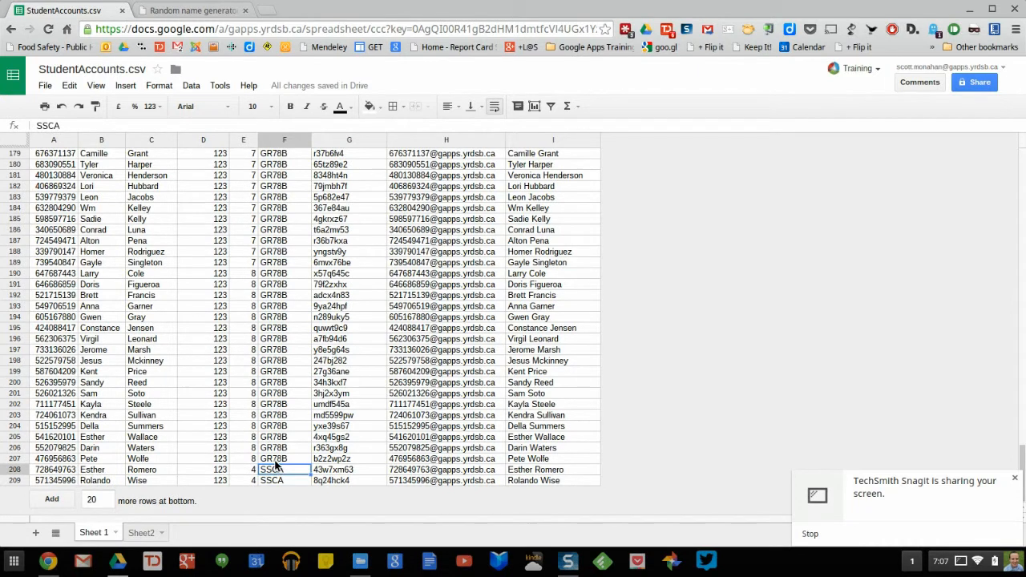
{"action": "scroll", "coordinate": [473, 320], "scroll_direction": "up", "scroll_amount": 20}
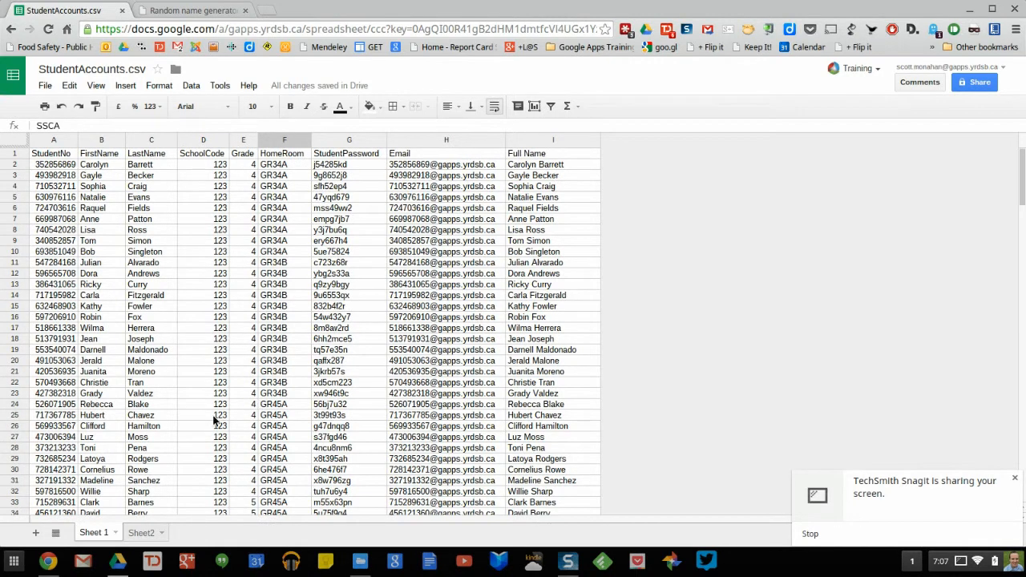
{"action": "scroll", "coordinate": [215, 420], "scroll_direction": "down", "scroll_amount": 3}
{"action": "scroll", "coordinate": [215, 421], "scroll_direction": "down", "scroll_amount": 8}
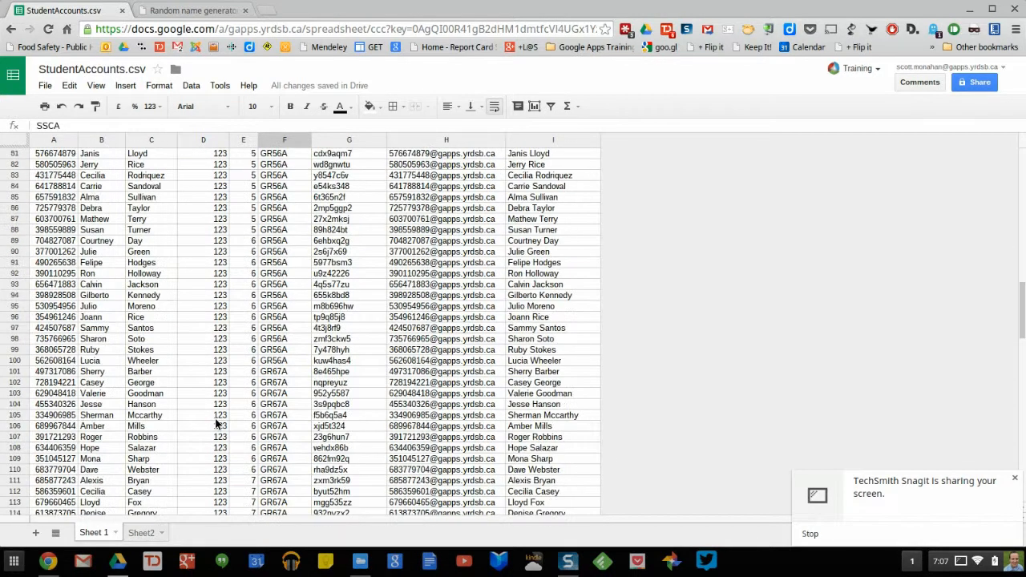
{"action": "left_click", "coordinate": [254, 362]}
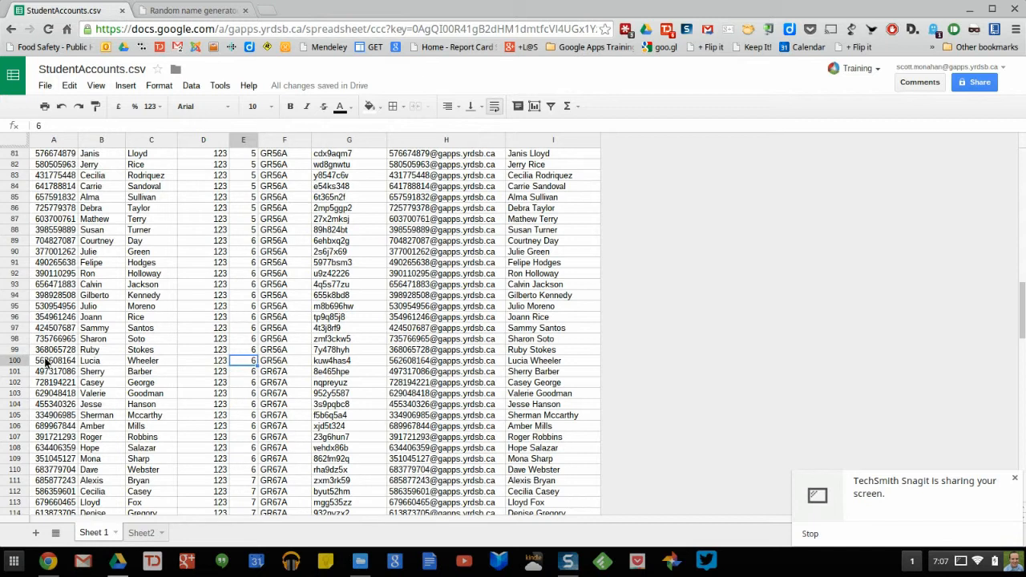
{"action": "scroll", "coordinate": [42, 365], "scroll_direction": "up", "scroll_amount": 11}
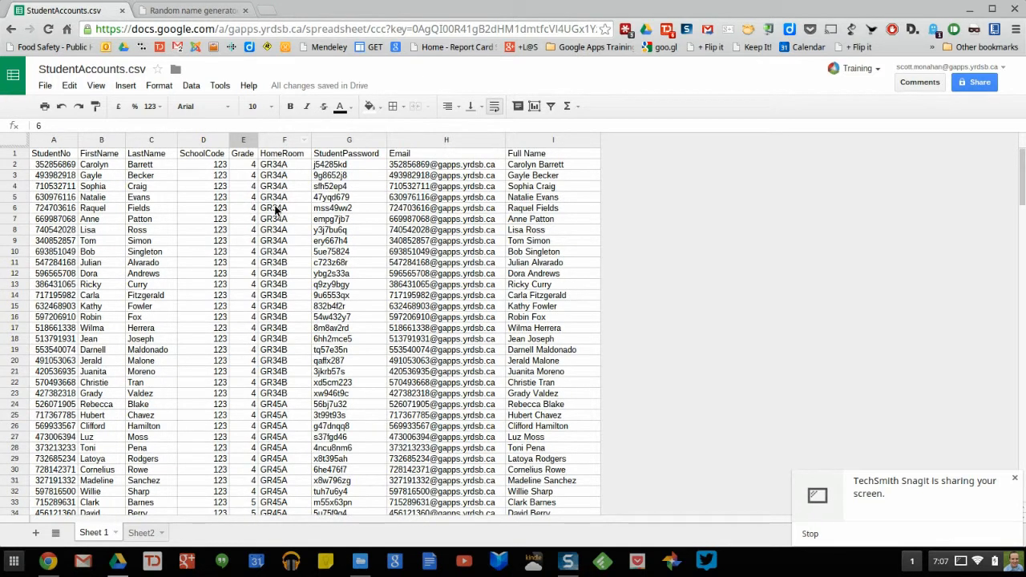
Step: Delete rows 2 through 10, which hold the GR34A homeroom students
{"action": "left_click", "coordinate": [14, 164]}
{"action": "left_click_drag", "start_coordinate": [14, 168], "coordinate": [40, 254]}
{"action": "right_click", "coordinate": [58, 237]}
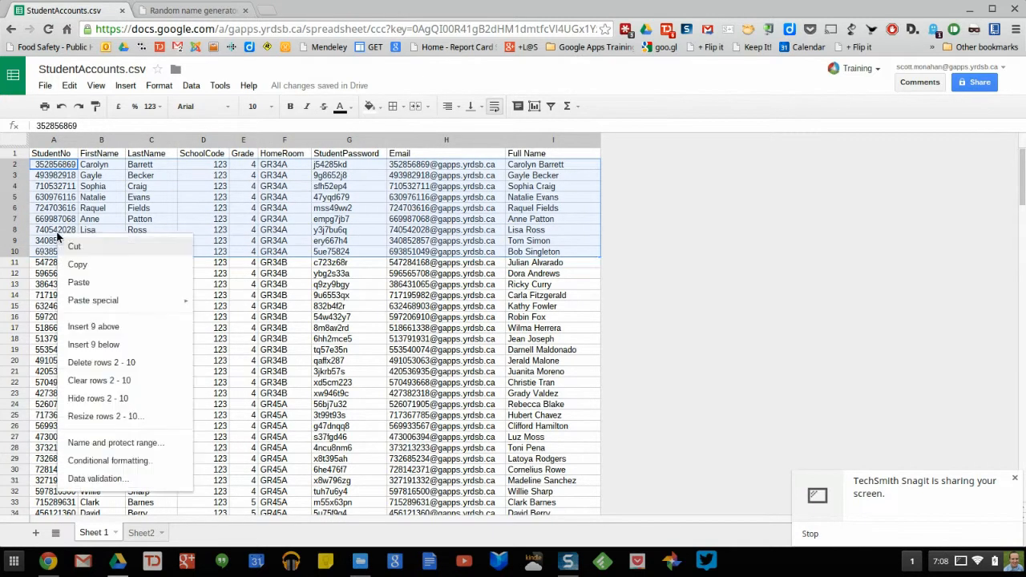
{"action": "left_click", "coordinate": [92, 362]}
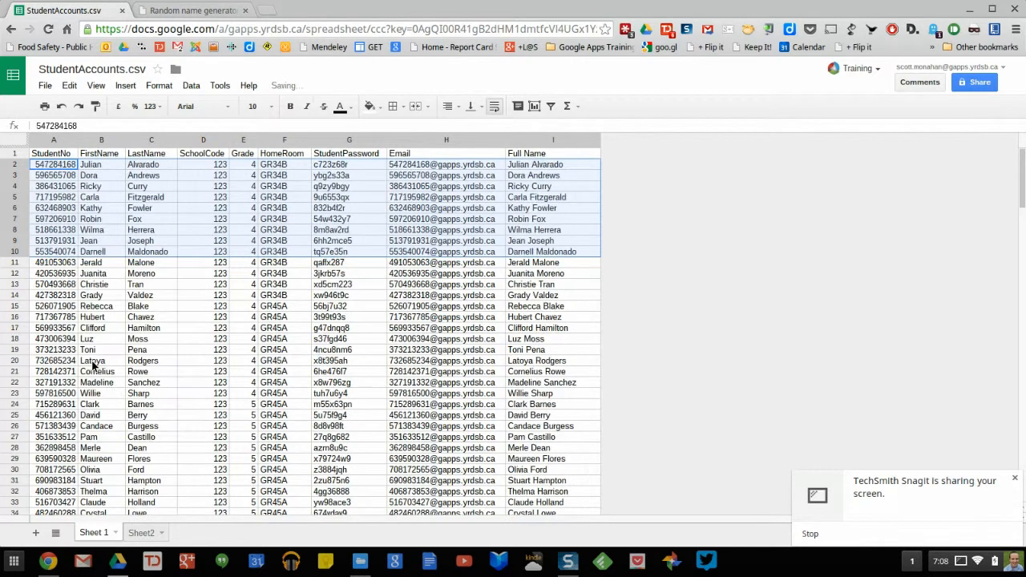
Step: Delete rows 15 through 198, from the first GR45A student to the last GR78B student
{"action": "left_click", "coordinate": [285, 305]}
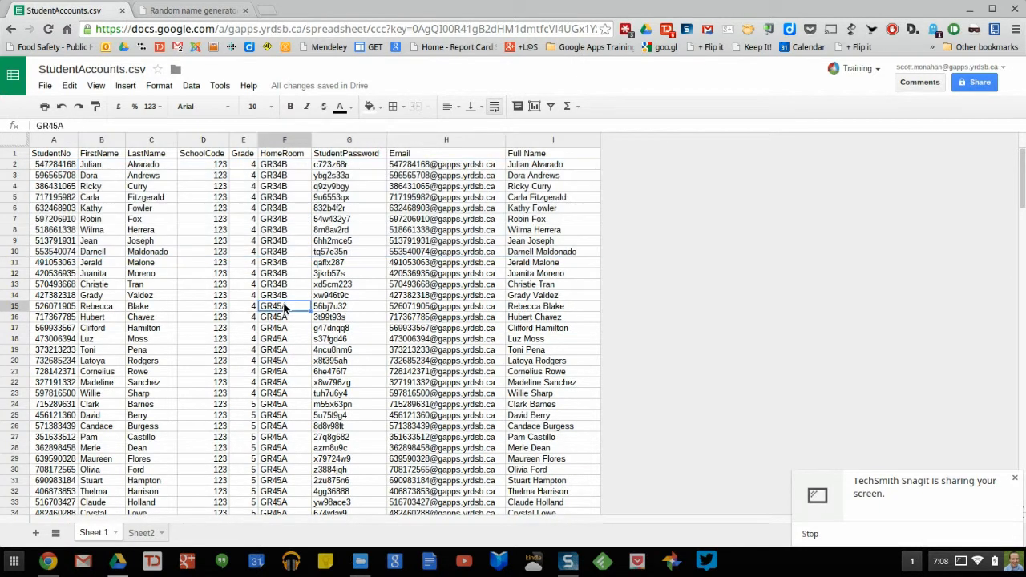
{"action": "left_click", "coordinate": [16, 307]}
{"action": "left_click_drag", "start_coordinate": [18, 308], "coordinate": [81, 460]}
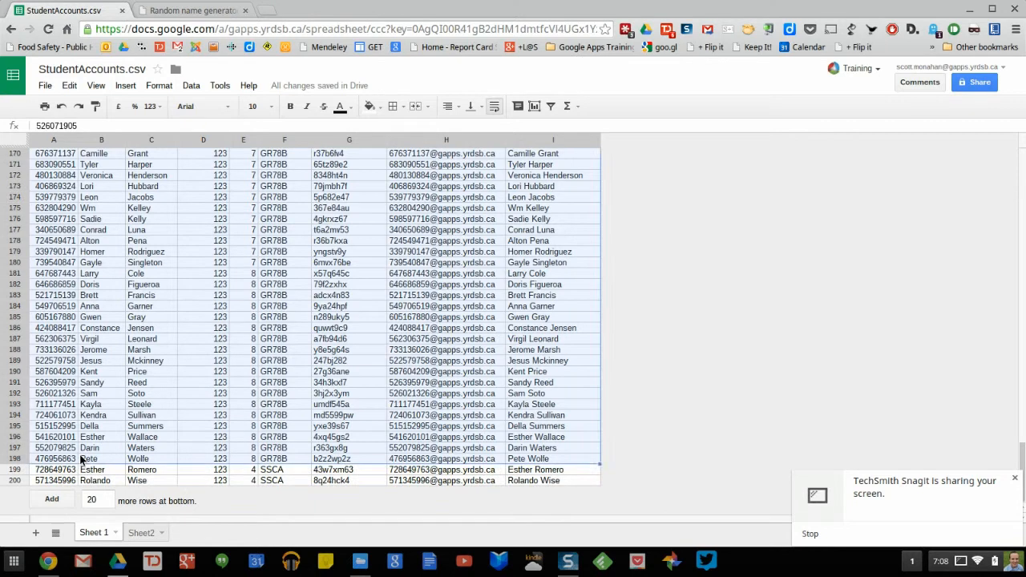
{"action": "right_click", "coordinate": [81, 458]}
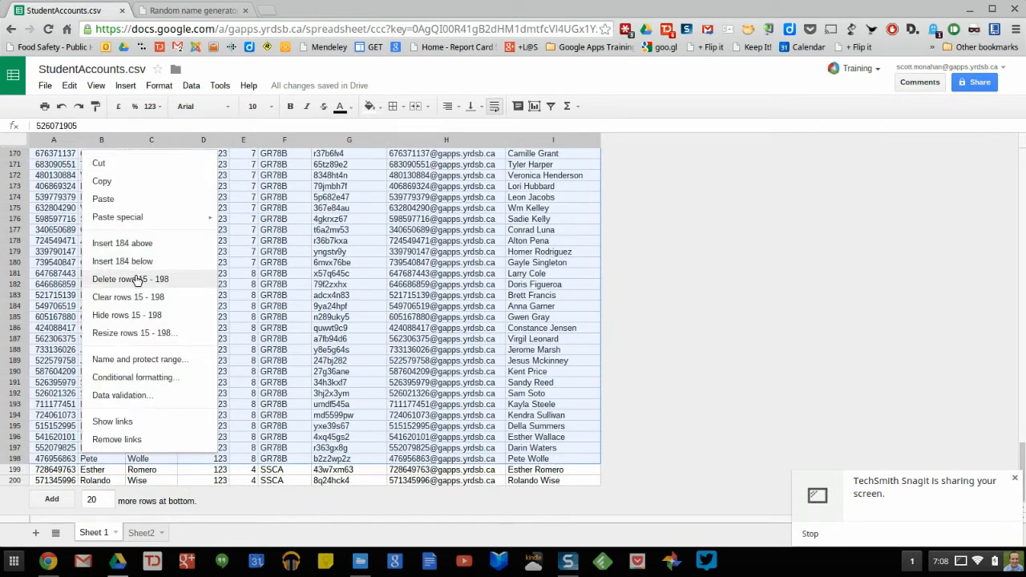
{"action": "left_click", "coordinate": [137, 279]}
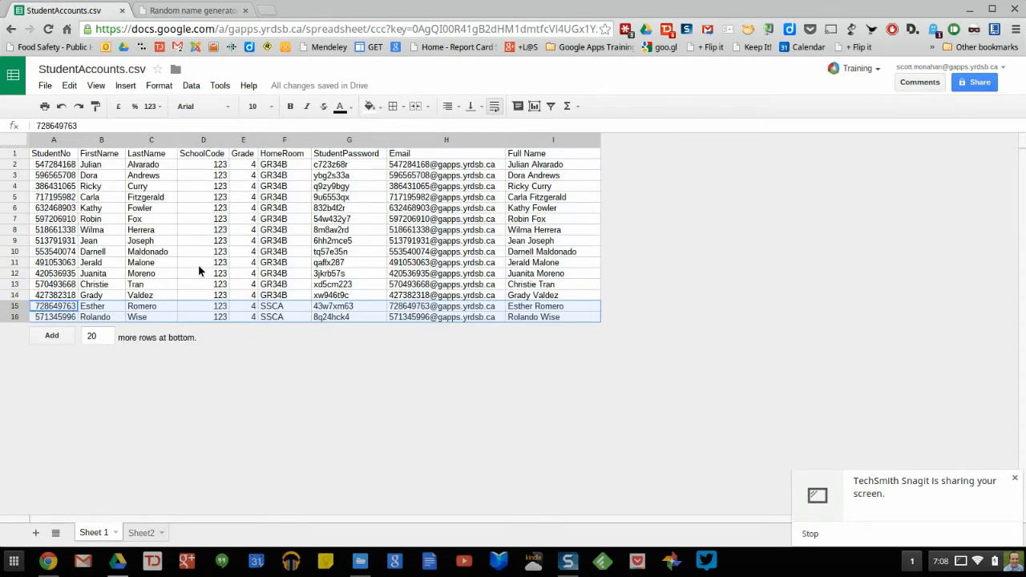
{"action": "left_click", "coordinate": [276, 254]}
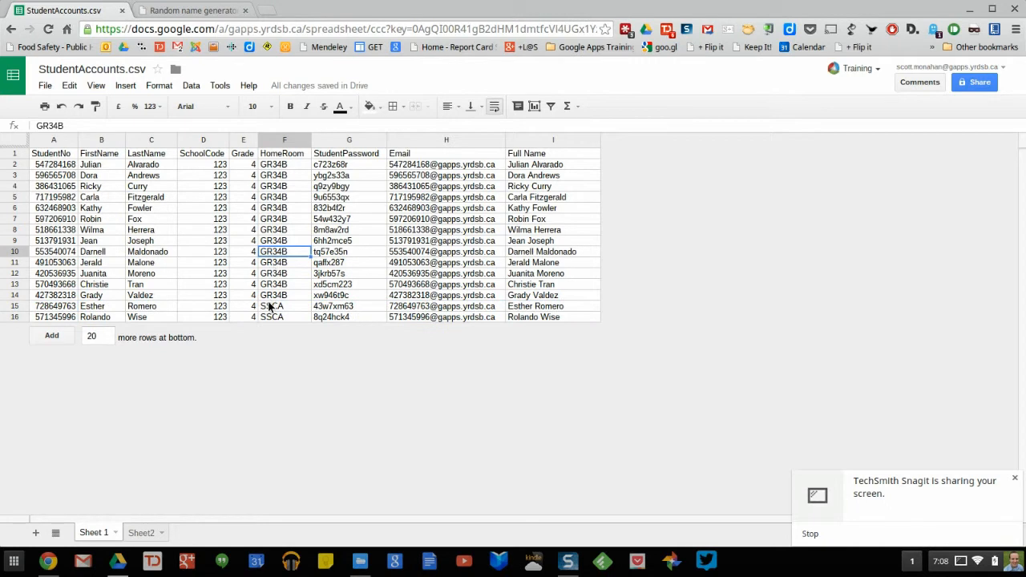